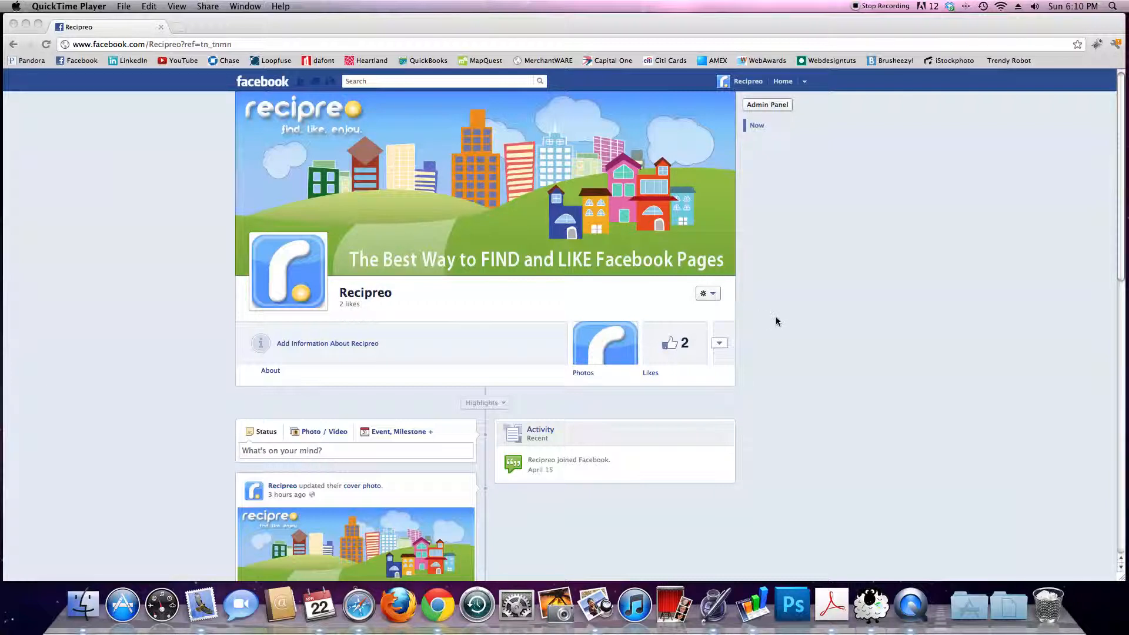
Step: Open Recipreo's Admin Panel, look over the Basic Information edit settings, and return to the page
{"action": "left_click", "coordinate": [768, 106]}
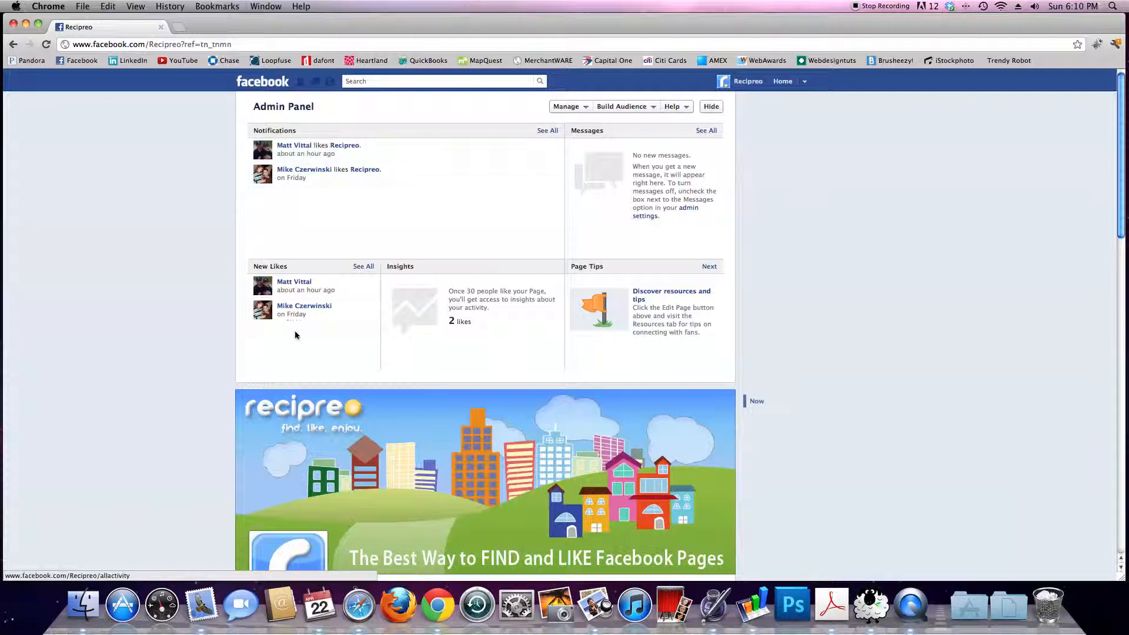
{"action": "left_click", "coordinate": [573, 109]}
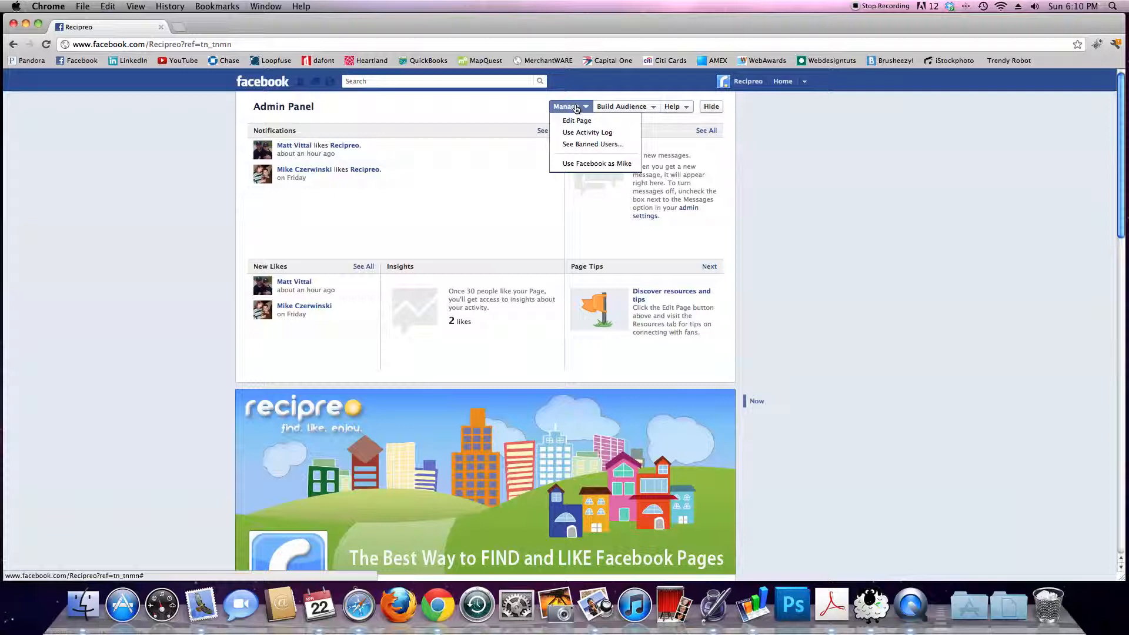
{"action": "left_click", "coordinate": [578, 121]}
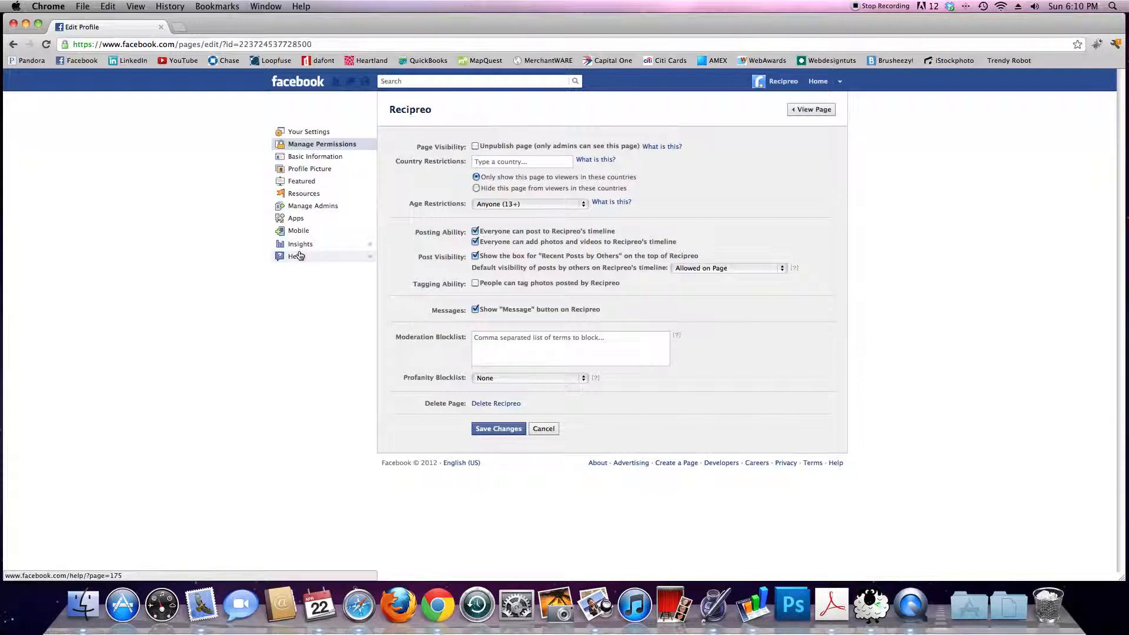
{"action": "left_click", "coordinate": [317, 158]}
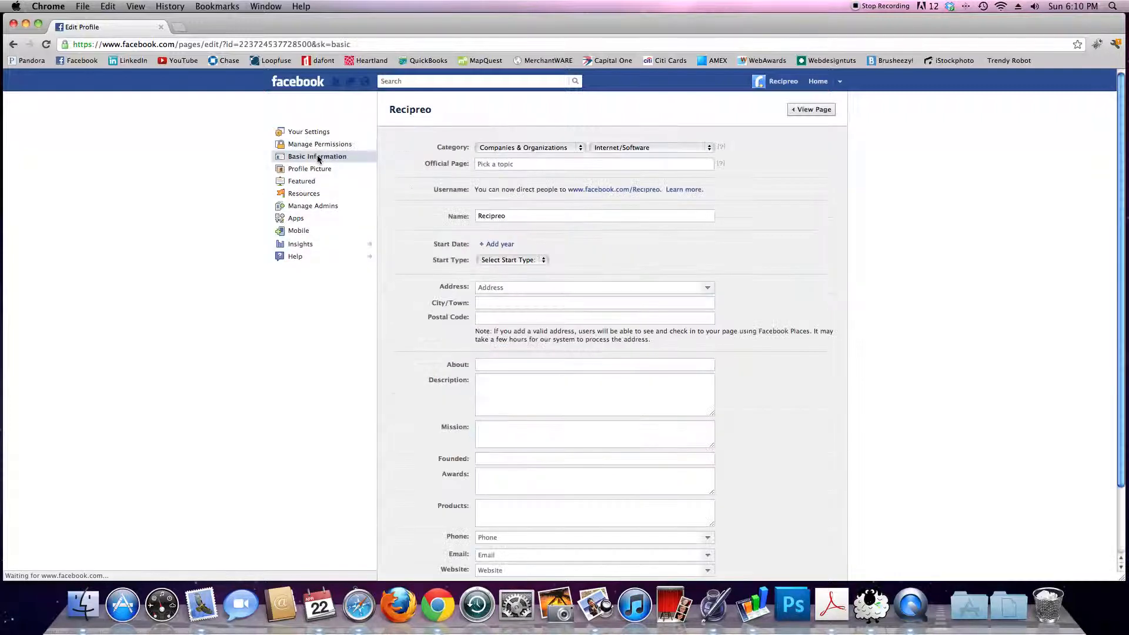
{"action": "scroll", "coordinate": [825, 230], "scroll_direction": "down", "scroll_amount": 3}
{"action": "scroll", "coordinate": [824, 233], "scroll_direction": "up", "scroll_amount": 3}
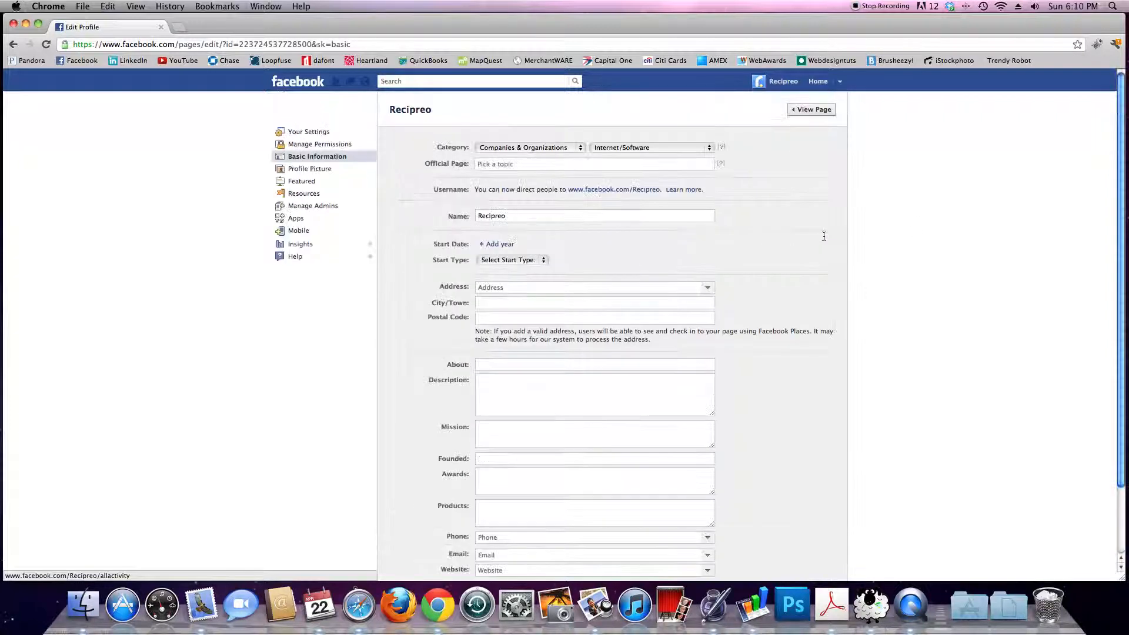
{"action": "left_click", "coordinate": [812, 109]}
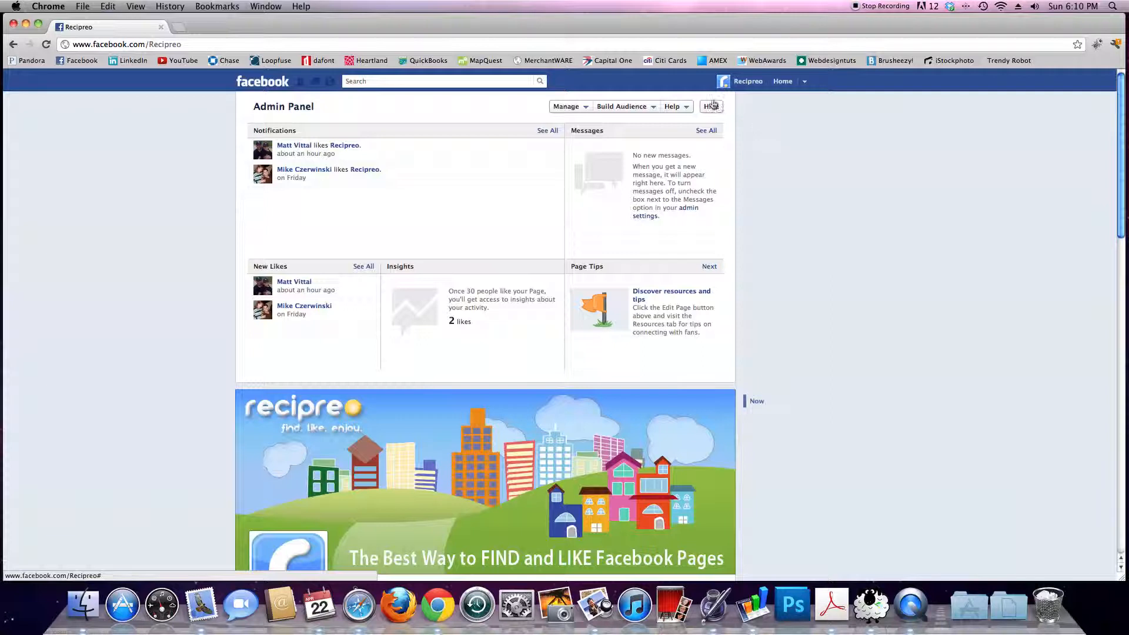
Step: Hide the Admin Panel and open the Basic Info edit form from Recipreo's About section
{"action": "left_click", "coordinate": [712, 106]}
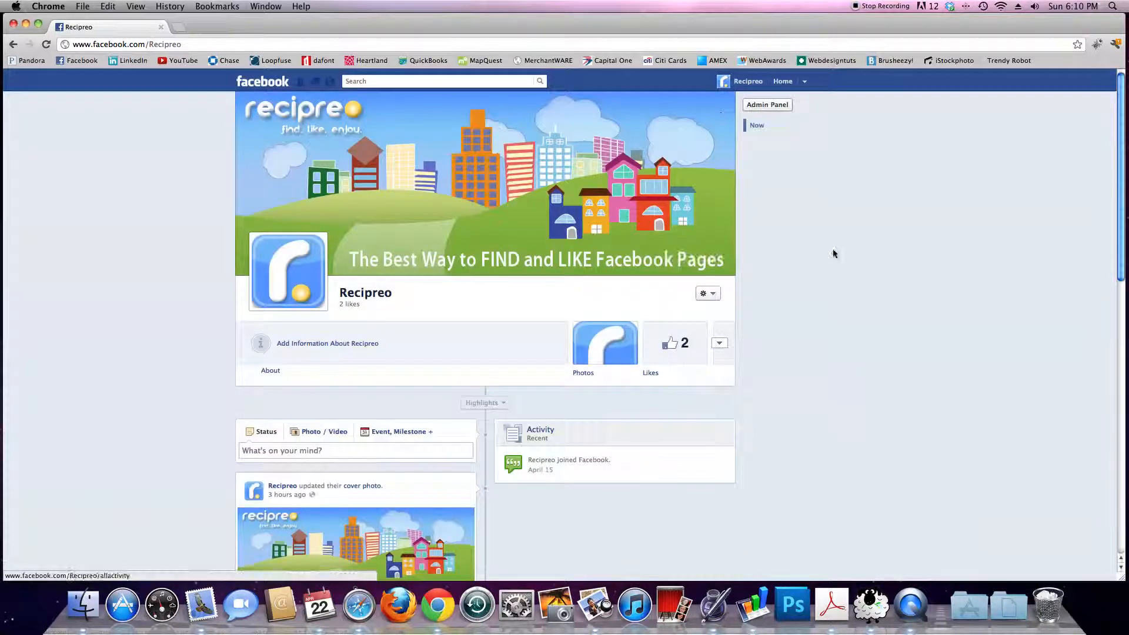
{"action": "scroll", "coordinate": [147, 300], "scroll_direction": "down", "scroll_amount": 2}
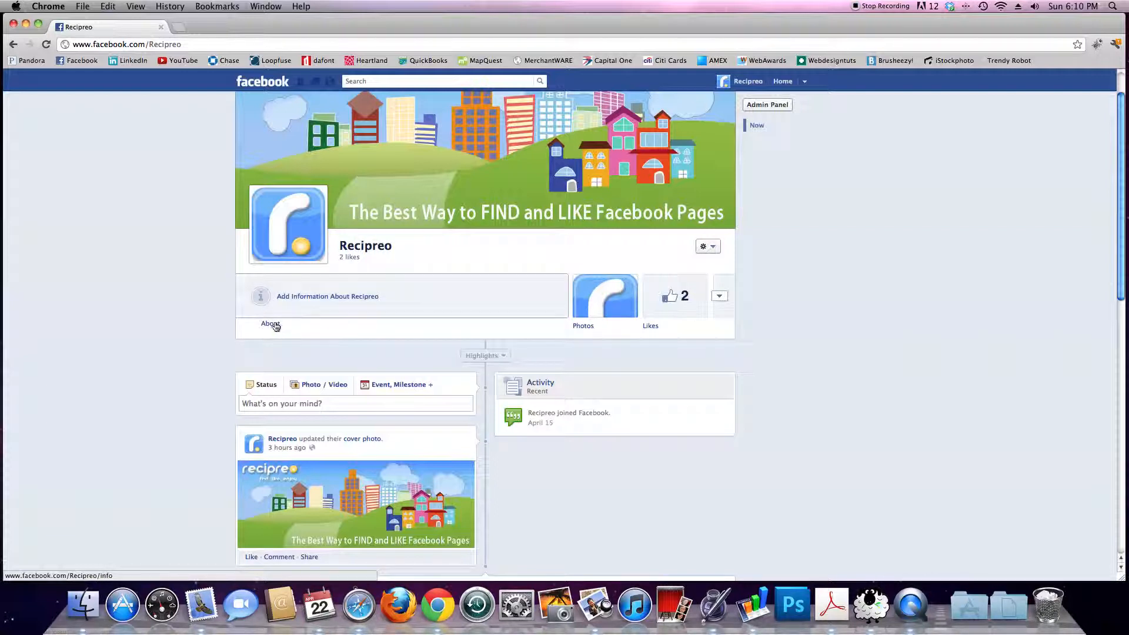
{"action": "left_click", "coordinate": [399, 301]}
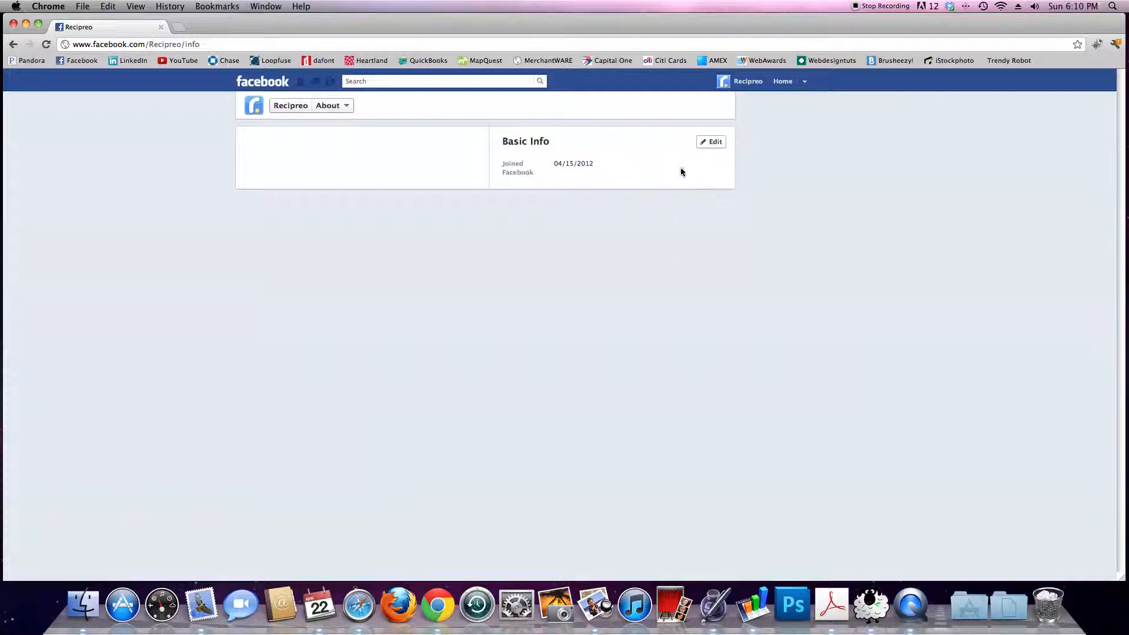
{"action": "left_click", "coordinate": [712, 143]}
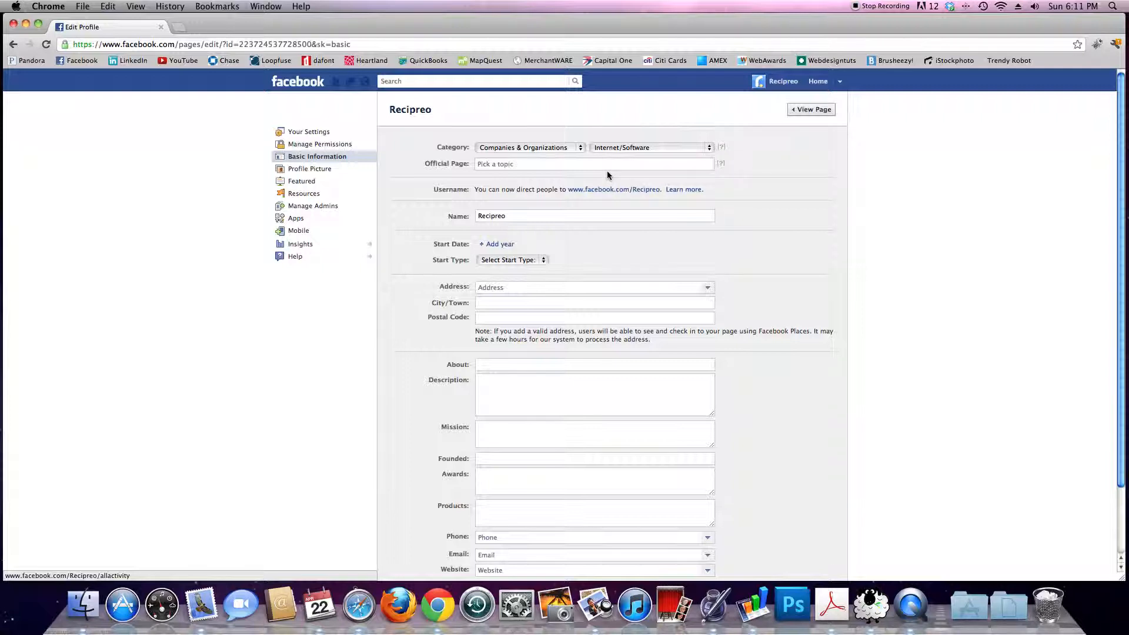
{"action": "scroll", "coordinate": [764, 242], "scroll_direction": "down", "scroll_amount": 3}
{"action": "scroll", "coordinate": [767, 242], "scroll_direction": "up", "scroll_amount": 3}
{"action": "left_click", "coordinate": [579, 148]}
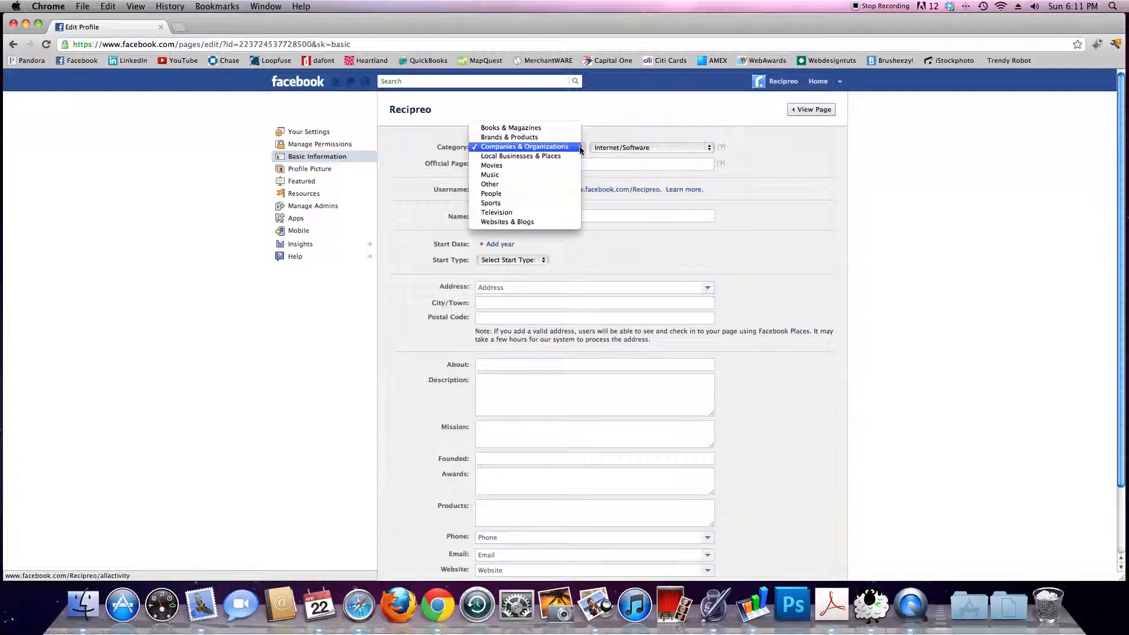
{"action": "left_click", "coordinate": [541, 203]}
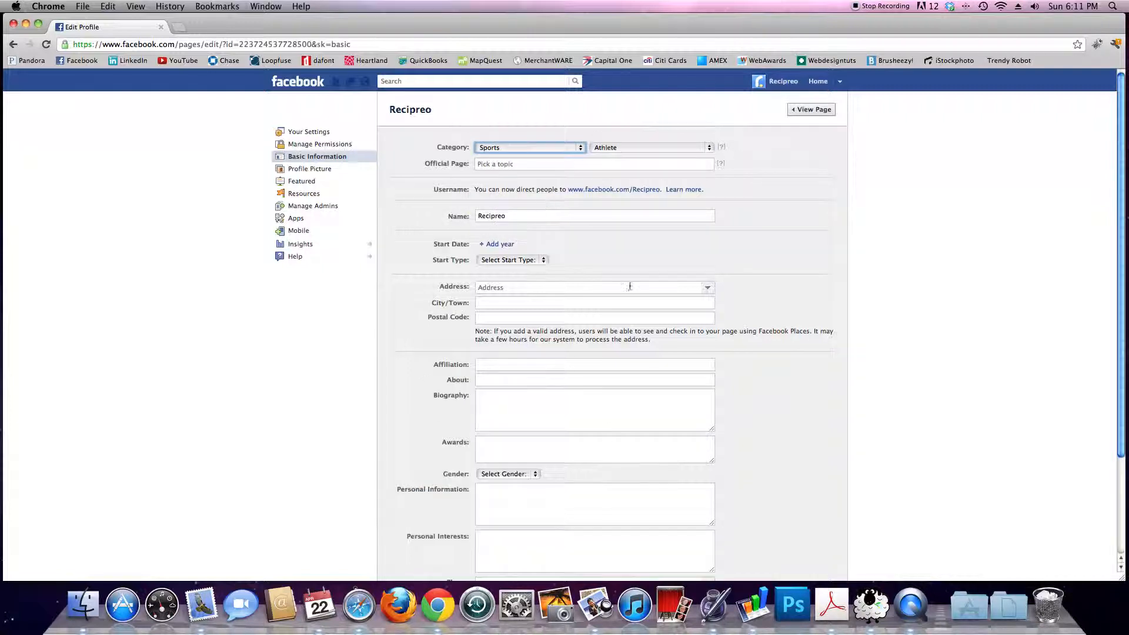
{"action": "left_click", "coordinate": [578, 148]}
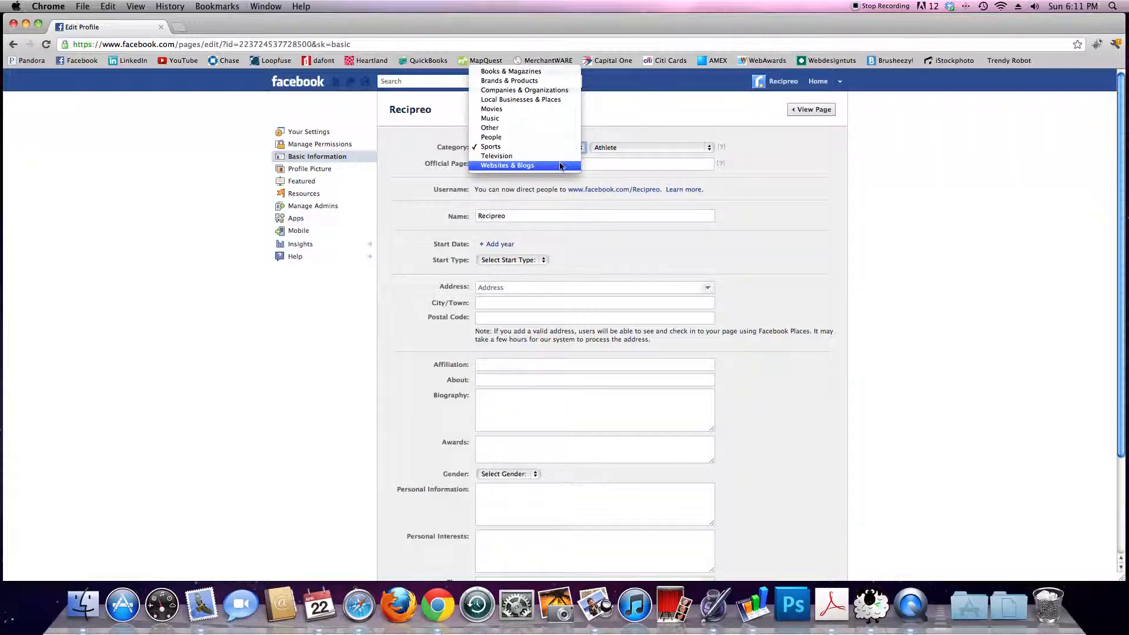
{"action": "left_click", "coordinate": [560, 167]}
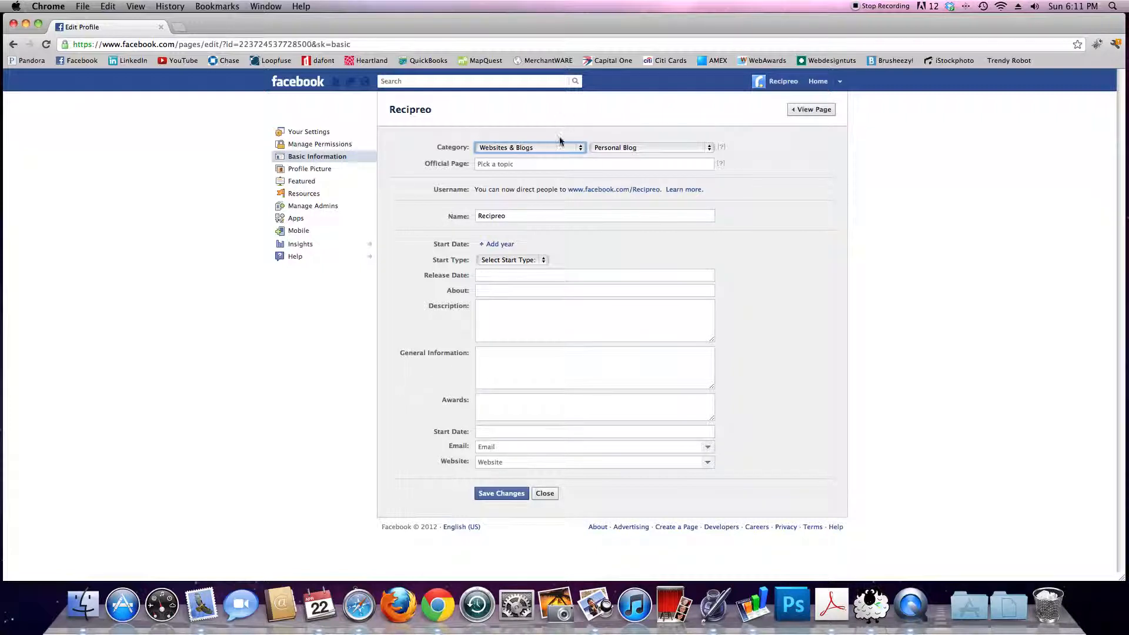
{"action": "left_click", "coordinate": [576, 148]}
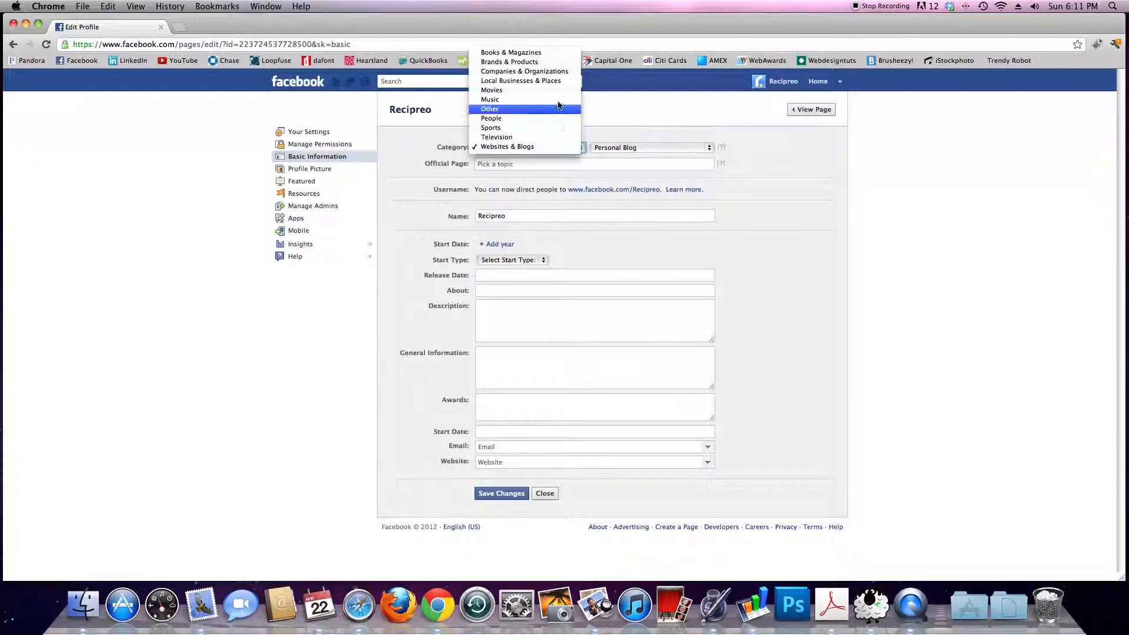
{"action": "left_click", "coordinate": [540, 72]}
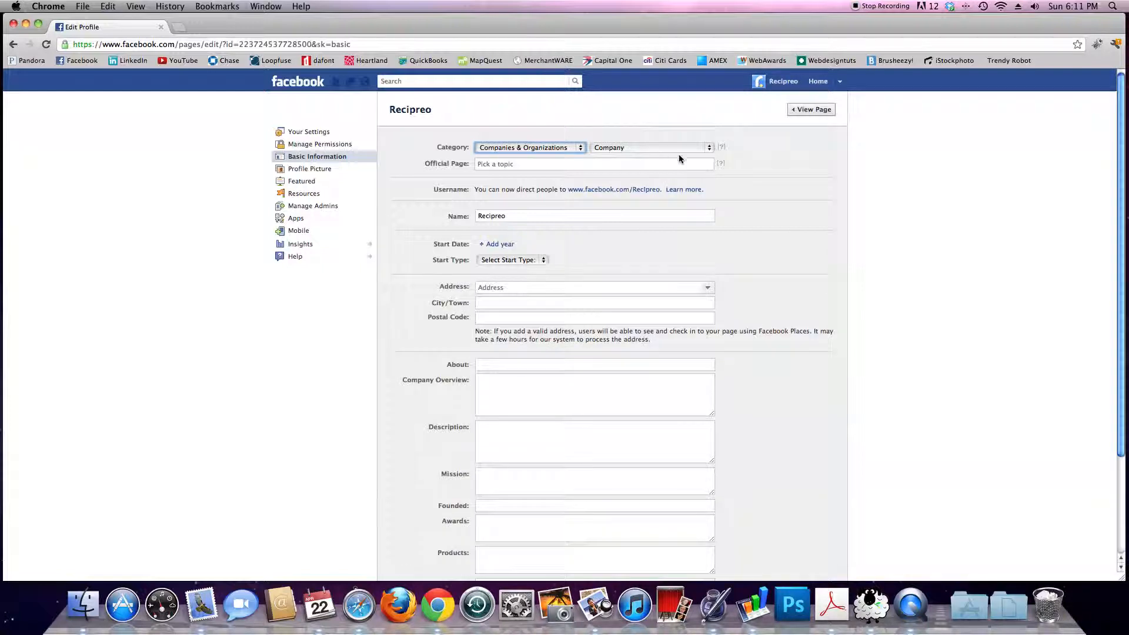
{"action": "left_click", "coordinate": [711, 149]}
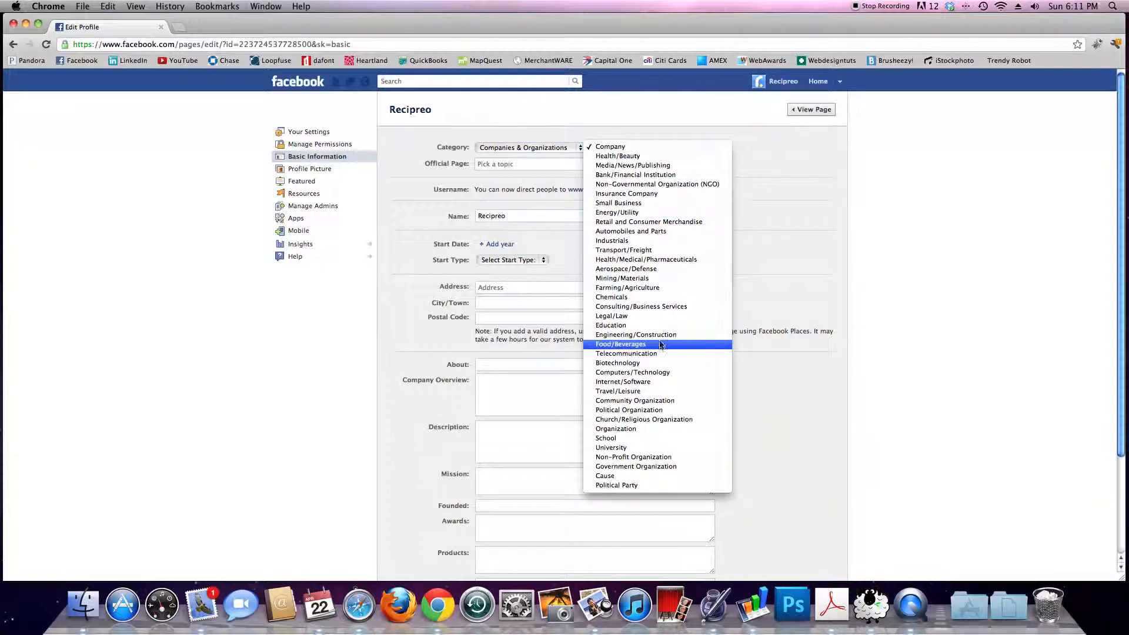
{"action": "left_click", "coordinate": [660, 383]}
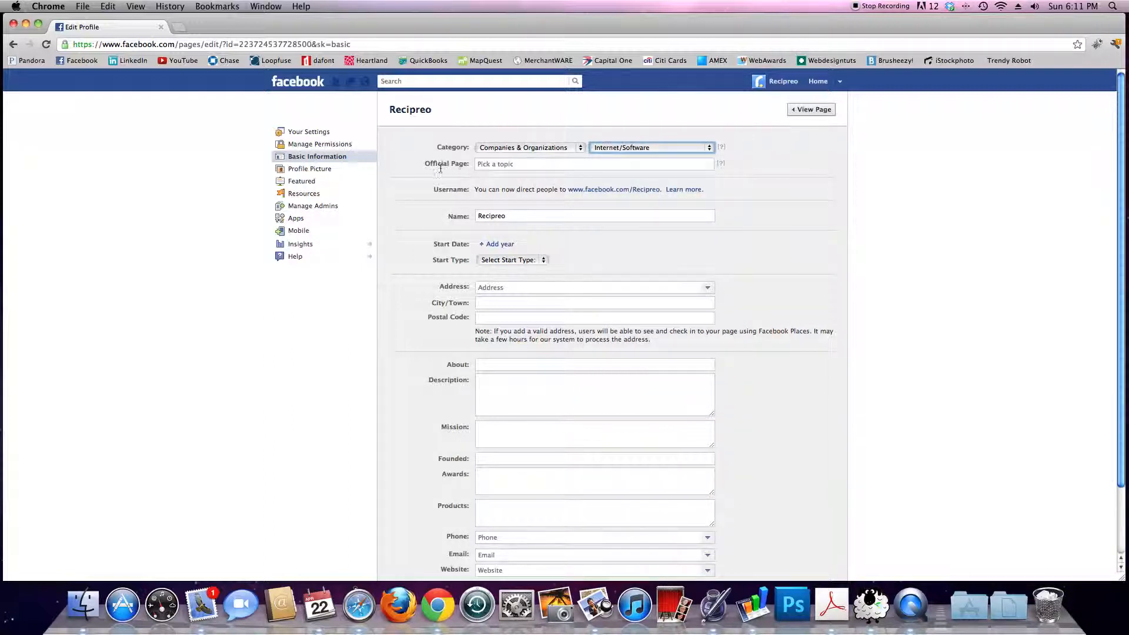
{"action": "left_click", "coordinate": [536, 165]}
{"action": "mouse_move", "coordinate": [721, 166]}
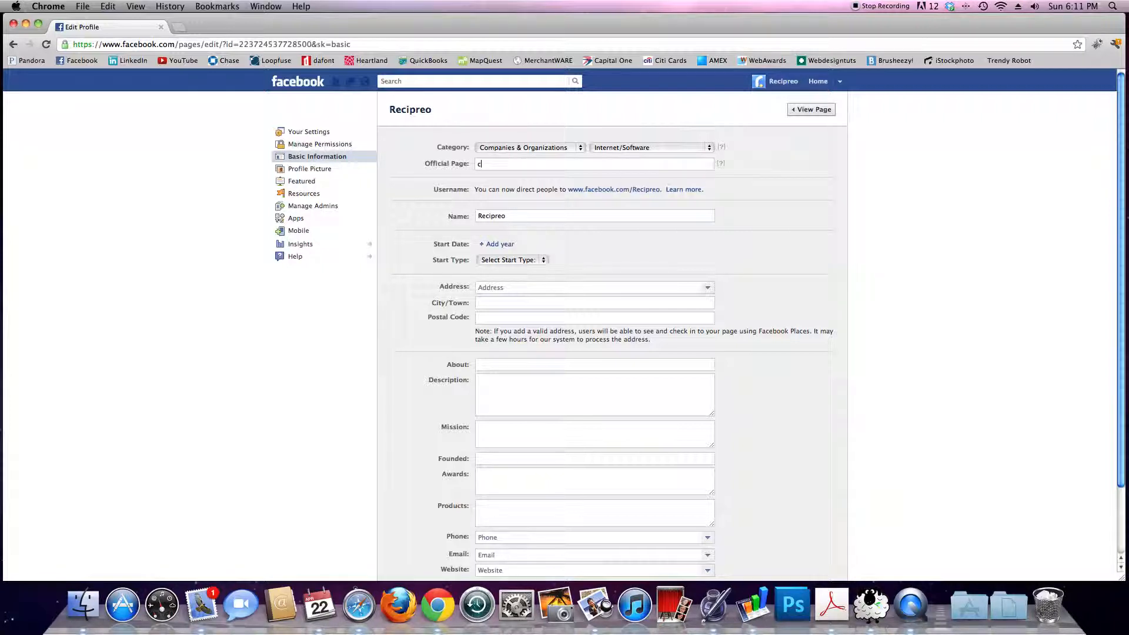
{"action": "type", "text": "coca"}
{"action": "key", "text": "BackSpace"}
{"action": "key", "text": "BackSpace"}
{"action": "key", "text": "BackSpace"}
{"action": "key", "text": "BackSpace"}
{"action": "type", "text": "derr"}
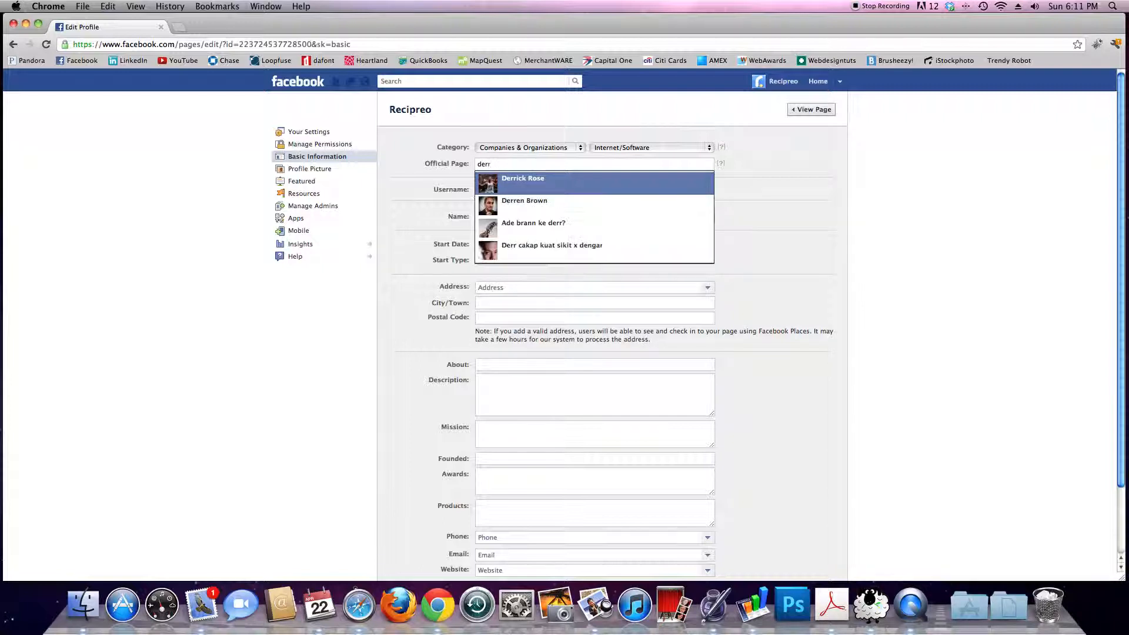
{"action": "key", "text": "BackSpace"}
{"action": "key", "text": "BackSpace"}
{"action": "key", "text": "BackSpace"}
{"action": "key", "text": "BackSpace"}
{"action": "key", "text": "Tab"}
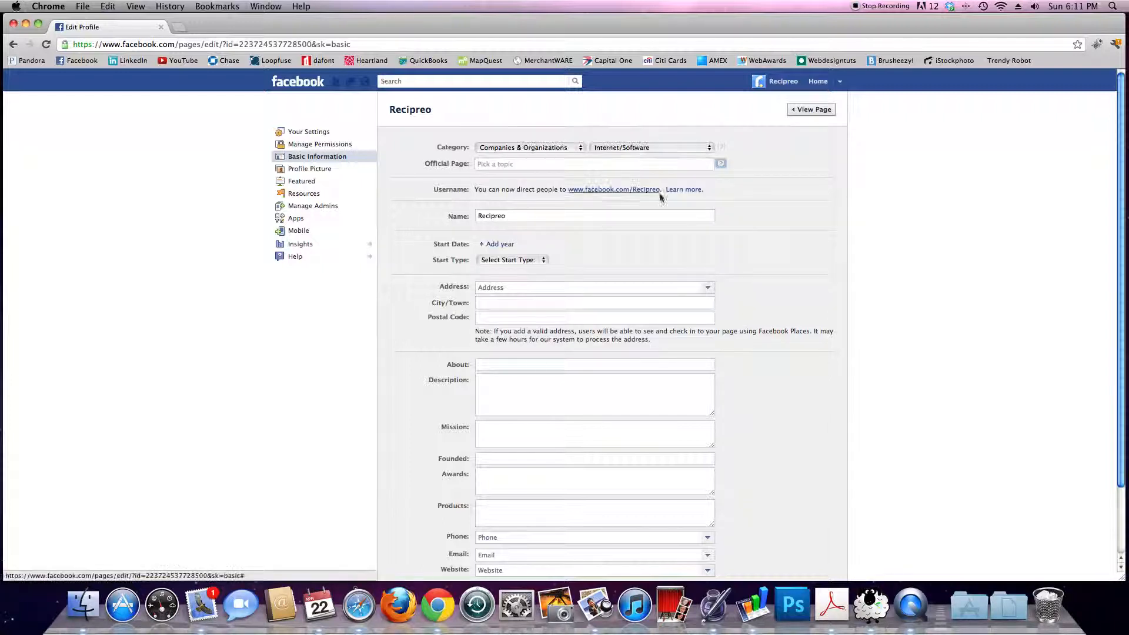
{"action": "left_click", "coordinate": [777, 177]}
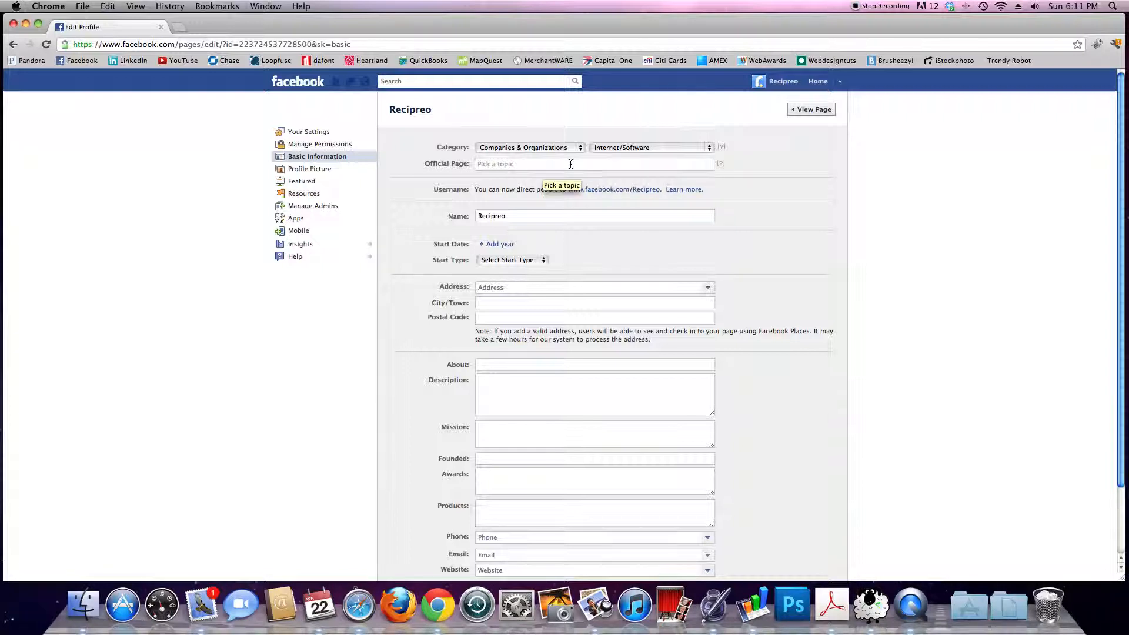
{"action": "scroll", "coordinate": [811, 217], "scroll_direction": "down", "scroll_amount": 1}
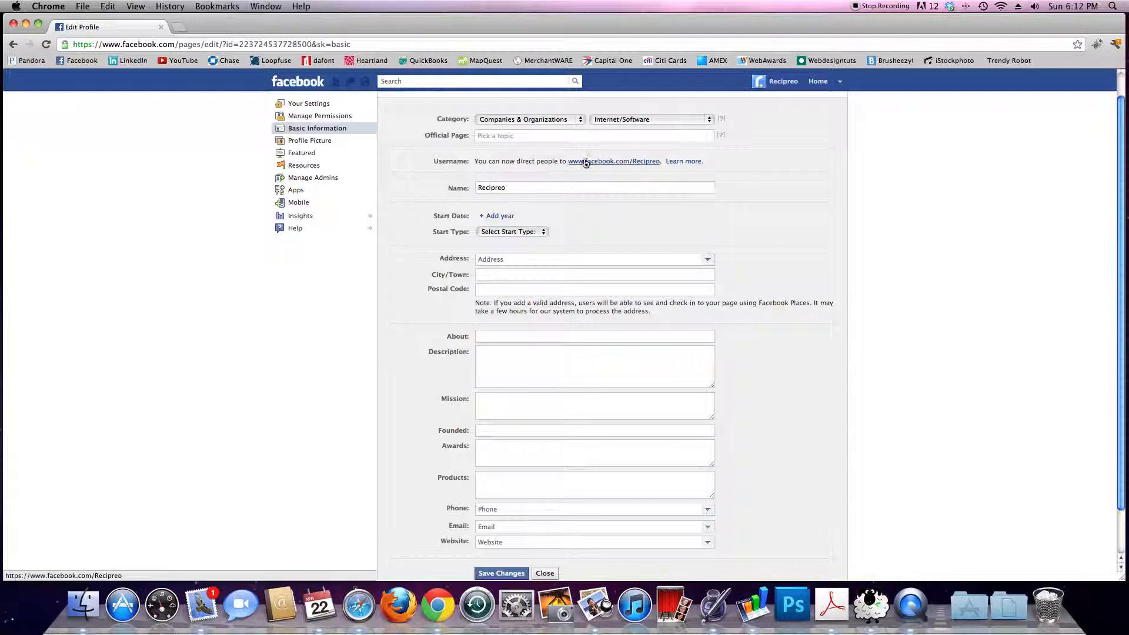
{"action": "scroll", "coordinate": [494, 176], "scroll_direction": "down", "scroll_amount": 2}
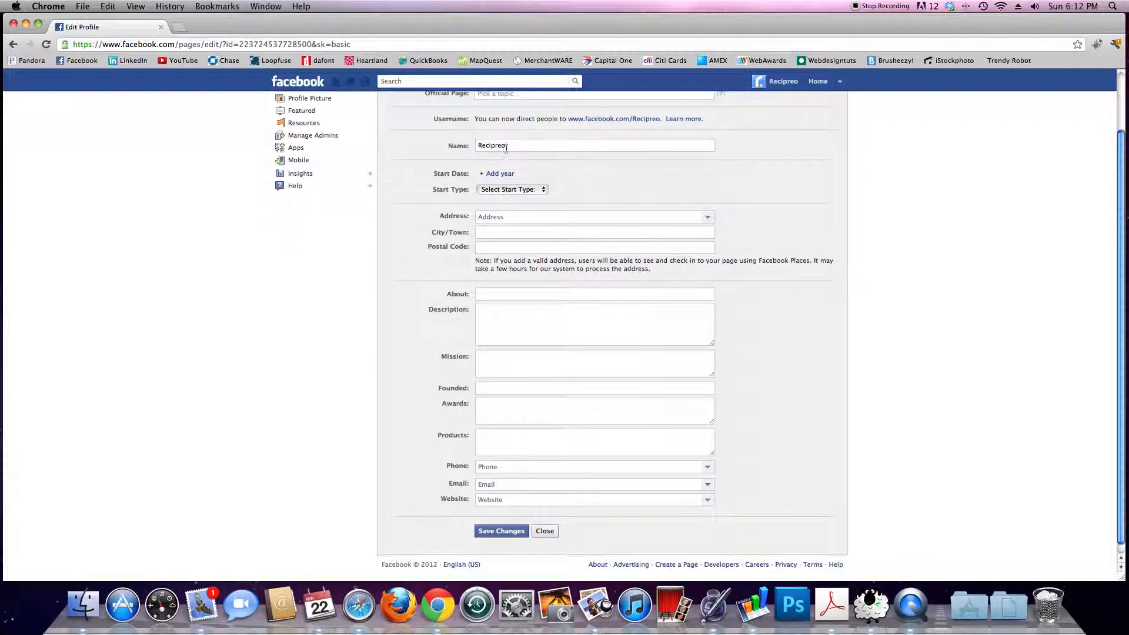
{"action": "scroll", "coordinate": [696, 183], "scroll_direction": "up", "scroll_amount": 3}
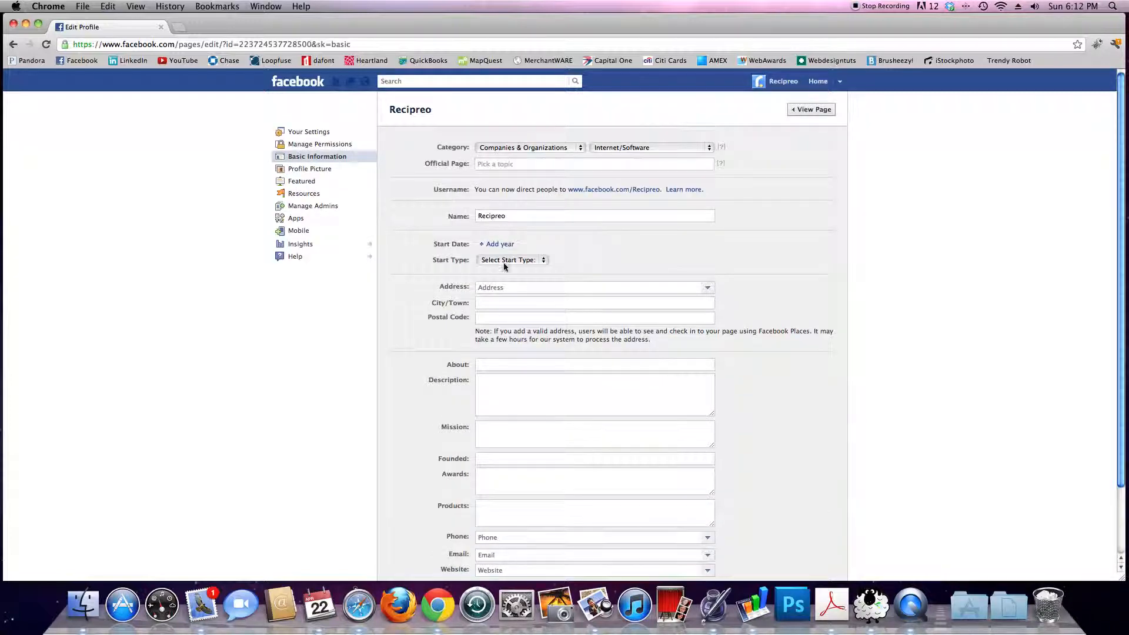
Step: Set the page's start date to the year 2012 with the month left blank
{"action": "left_click", "coordinate": [497, 244]}
{"action": "left_click", "coordinate": [491, 245]}
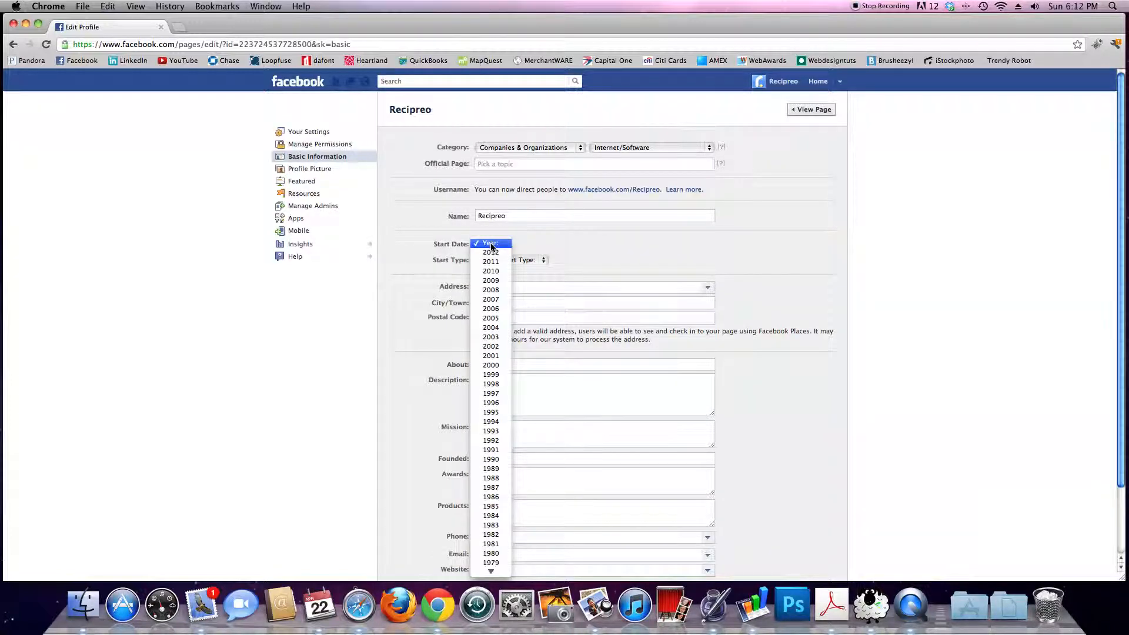
{"action": "left_click", "coordinate": [493, 253]}
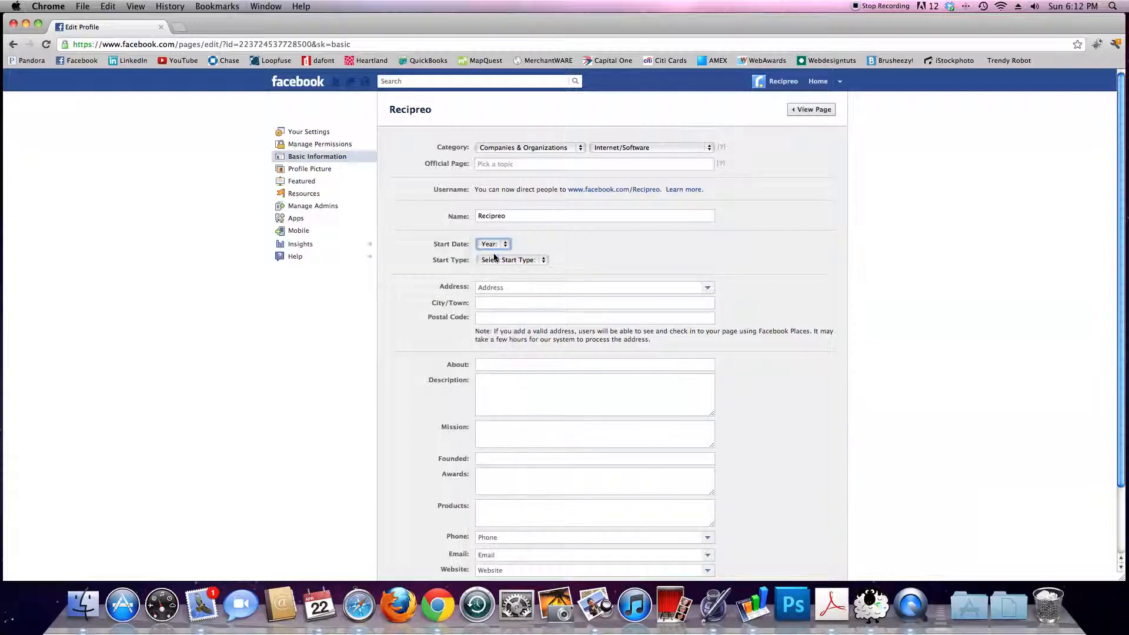
{"action": "left_click", "coordinate": [551, 246]}
{"action": "left_click", "coordinate": [552, 249]}
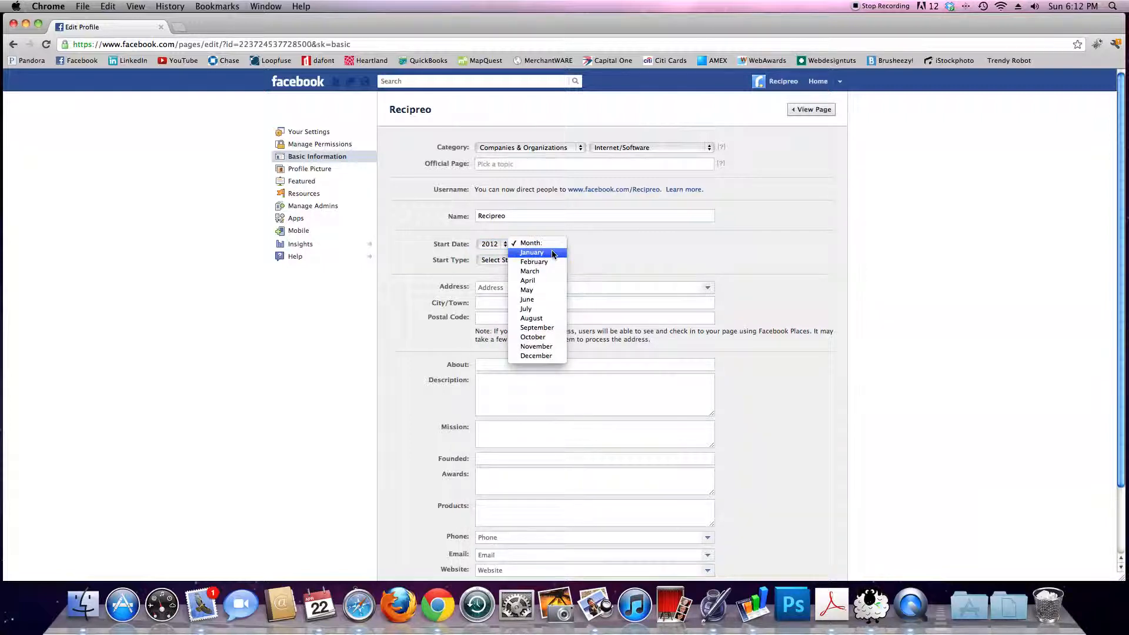
{"action": "left_click", "coordinate": [551, 252]}
{"action": "left_click", "coordinate": [562, 247]}
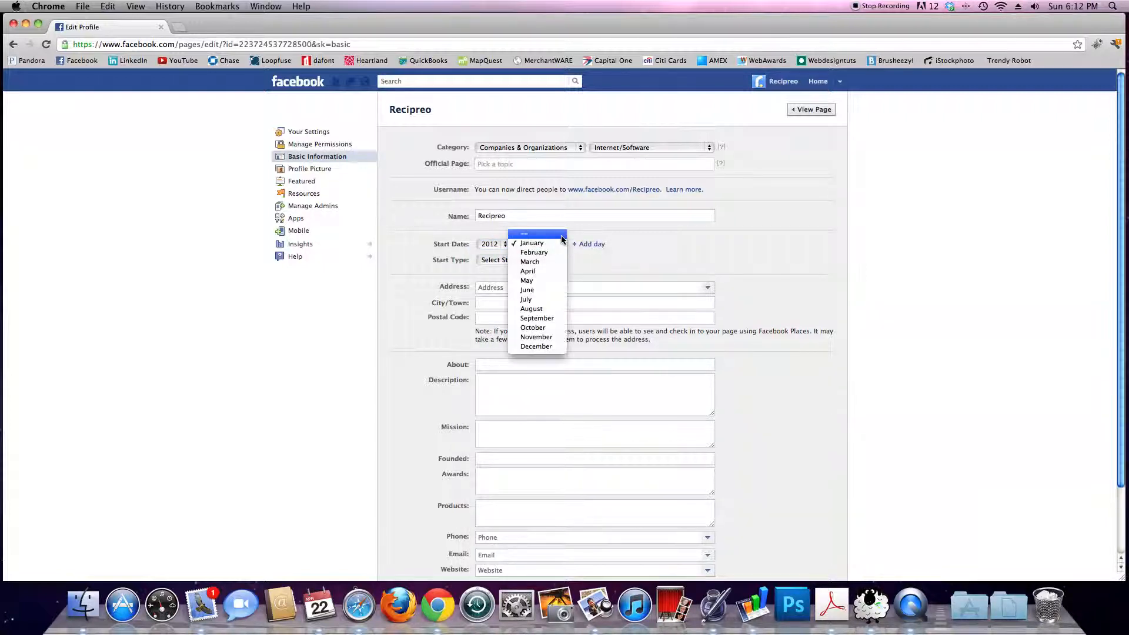
{"action": "left_click", "coordinate": [532, 234]}
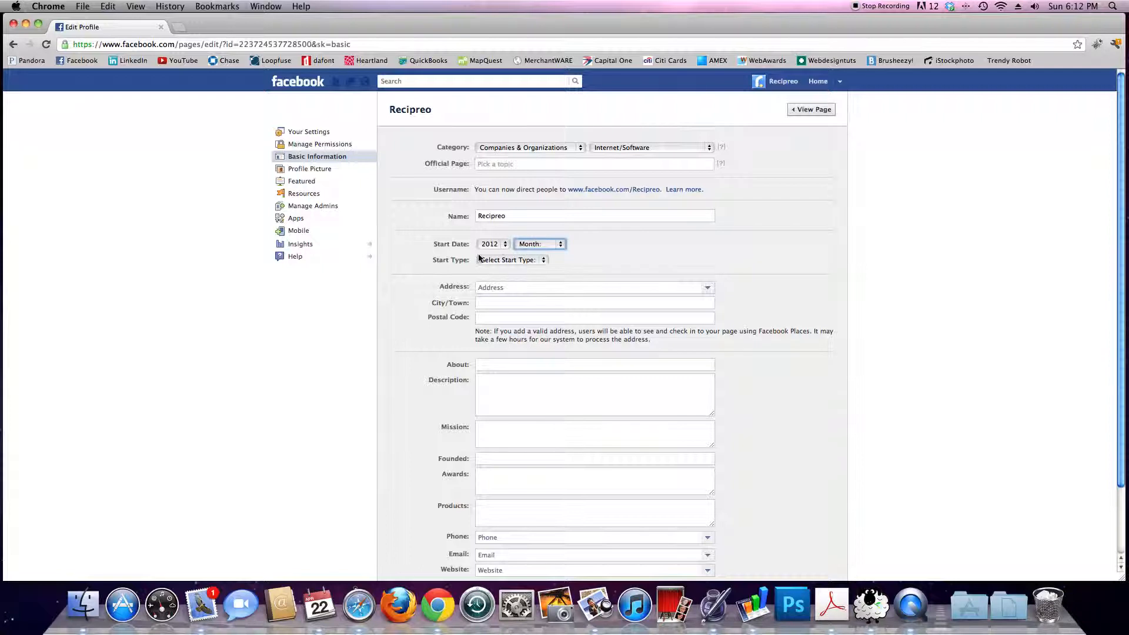
Step: Set the start type to Launched
{"action": "left_click", "coordinate": [509, 262]}
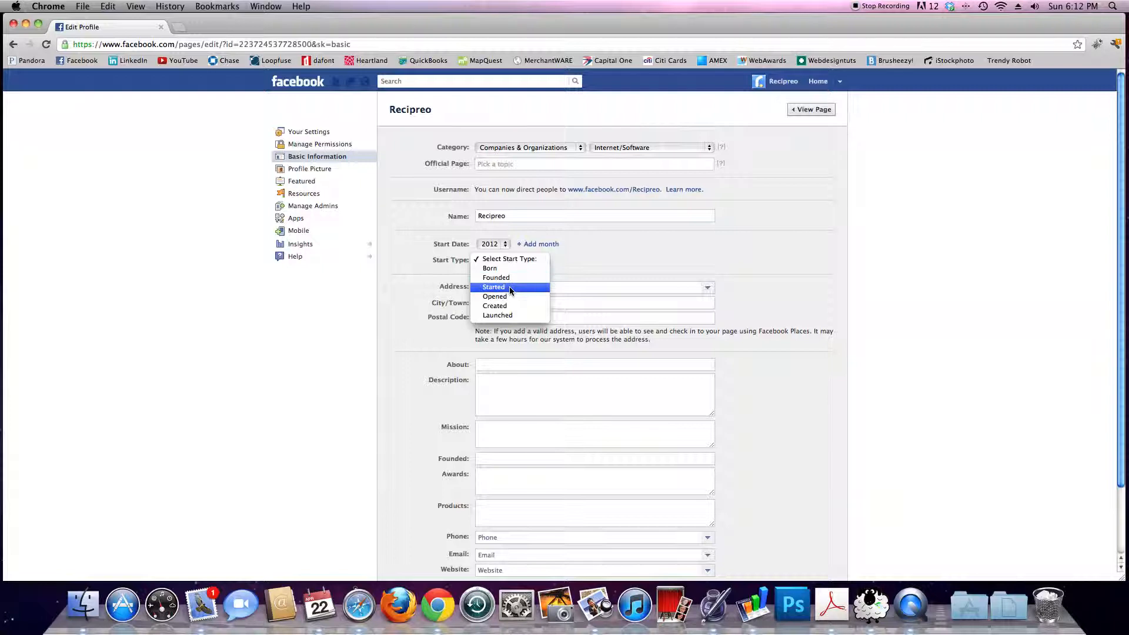
{"action": "left_click", "coordinate": [511, 316]}
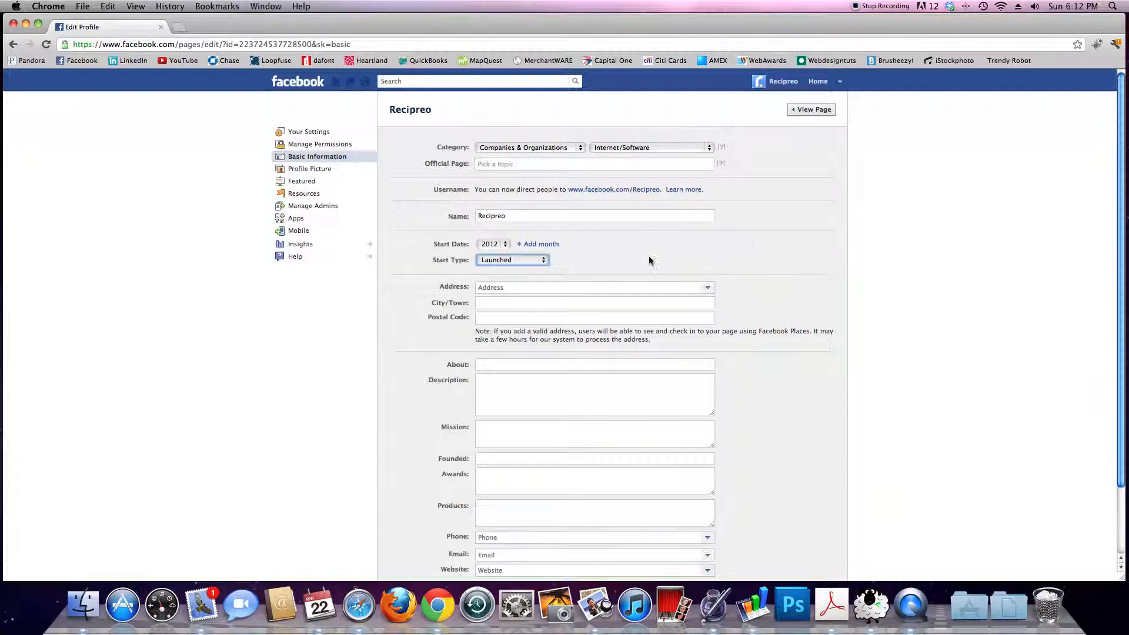
{"action": "left_click", "coordinate": [755, 271]}
Step: Mark no physical street address, and set city to Batavia, Illinois and postal code 60510
{"action": "scroll", "coordinate": [770, 268], "scroll_direction": "down", "scroll_amount": 3}
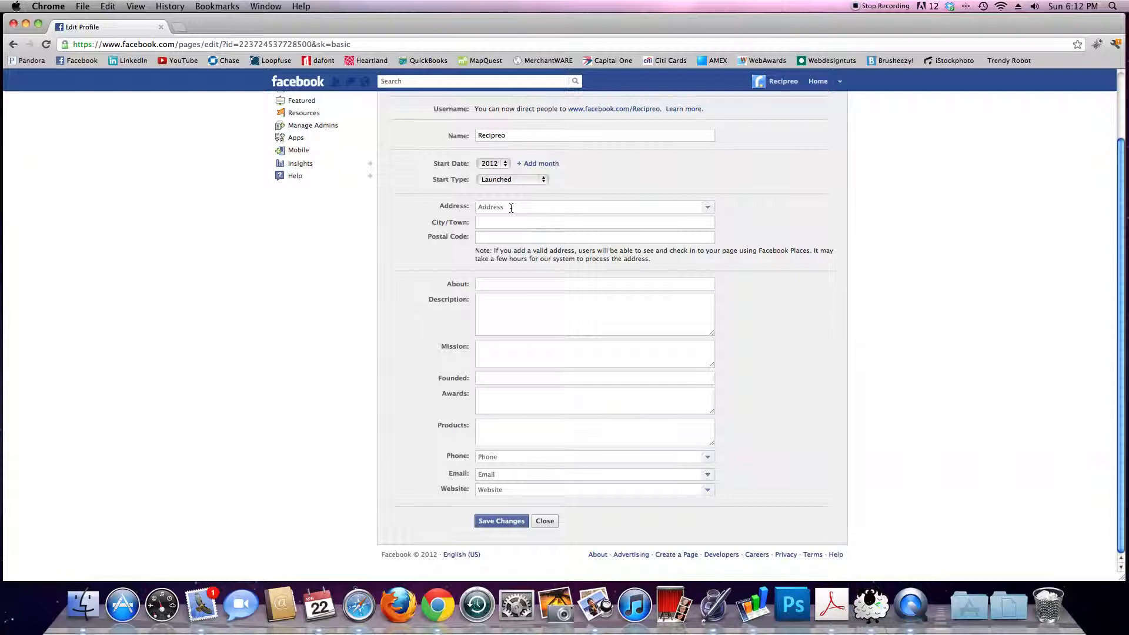
{"action": "left_click", "coordinate": [710, 208]}
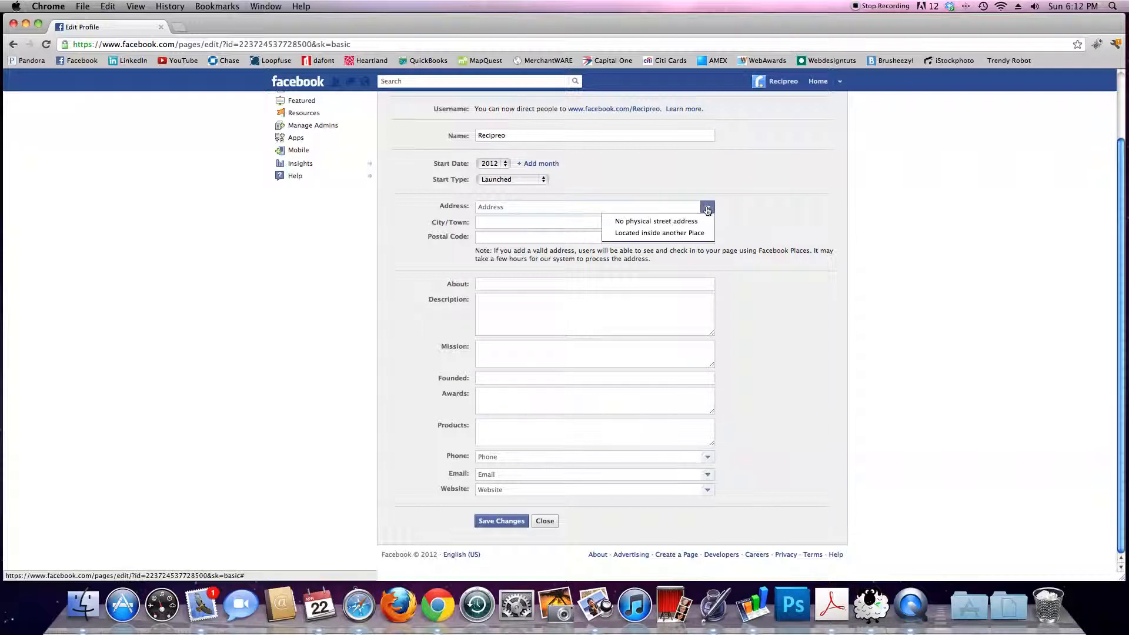
{"action": "left_click", "coordinate": [655, 222]}
{"action": "left_click", "coordinate": [524, 223]}
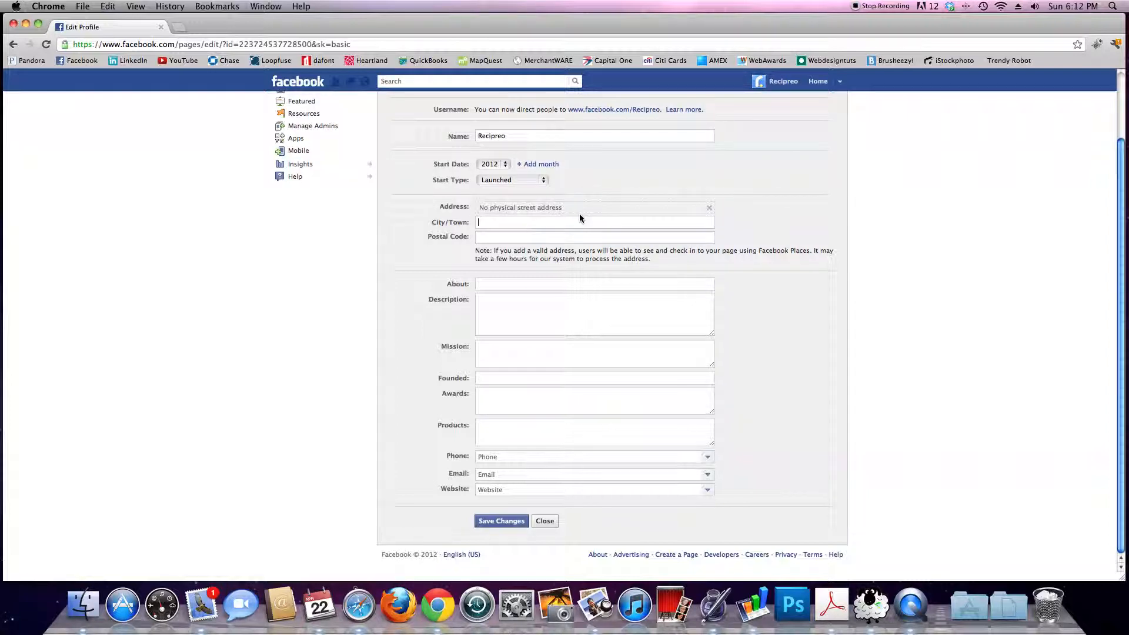
{"action": "type", "text": "batavia"}
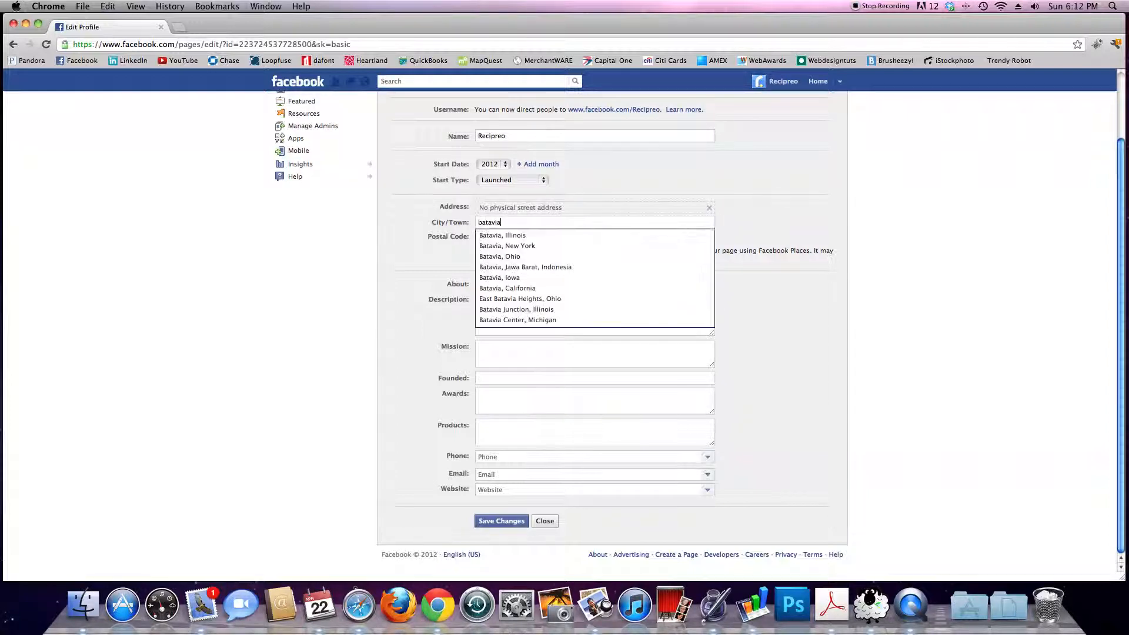
{"action": "key", "text": "Down"}
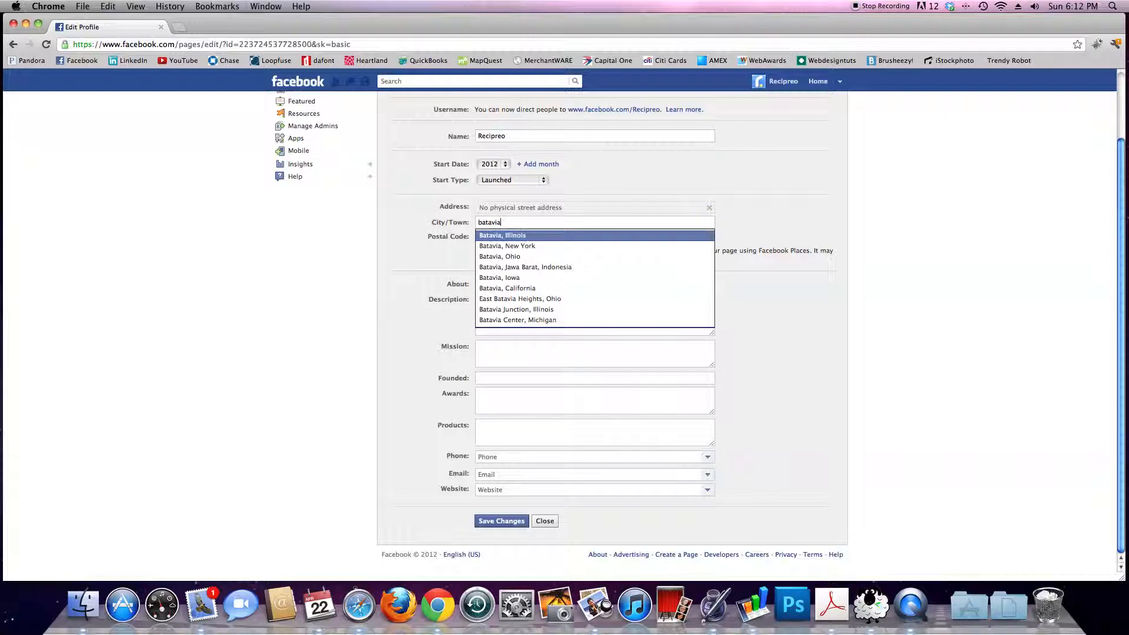
{"action": "key", "text": "Tab"}
{"action": "type", "text": "60510"}
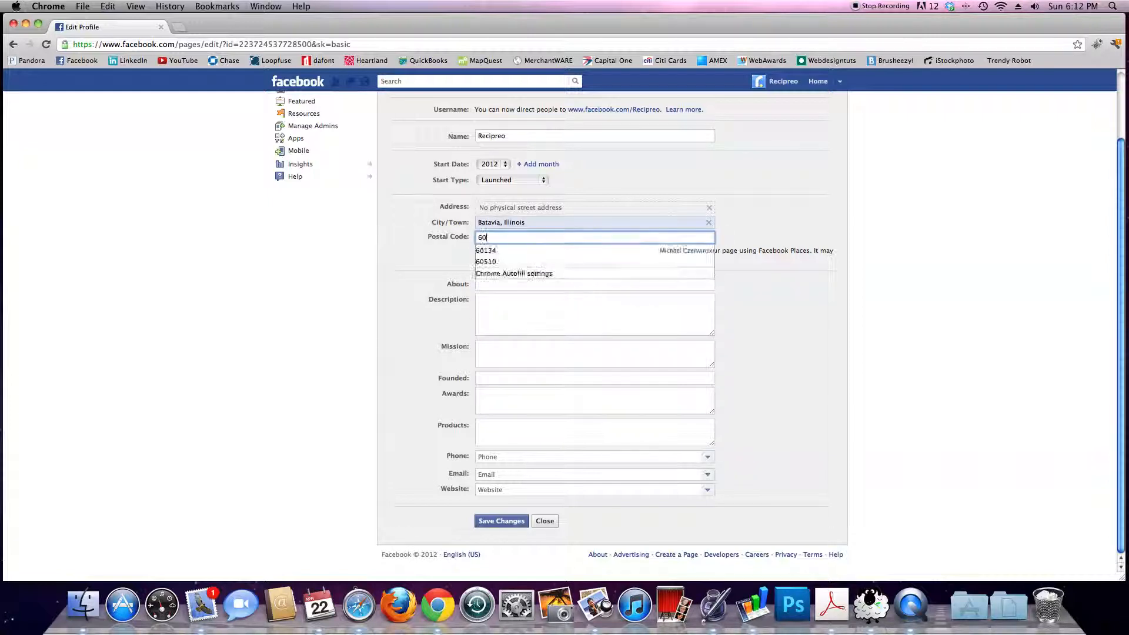
{"action": "key", "text": "Tab"}
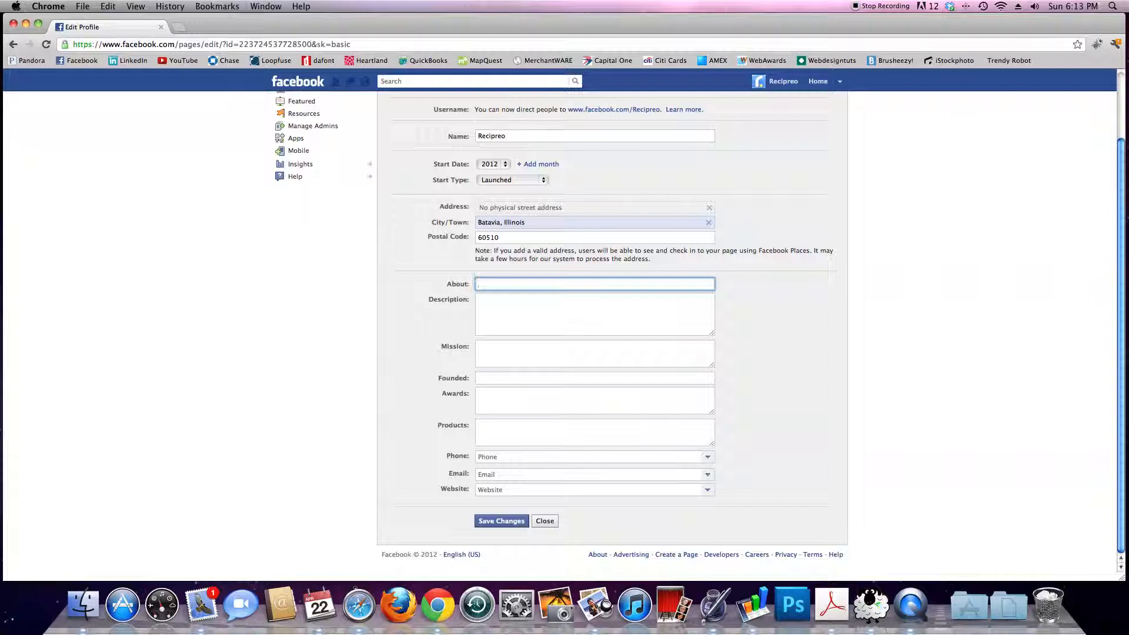
Step: Paste the prepared Recipreo directory description into the About field
{"action": "key", "text": "super+Tab"}
{"action": "left_click", "coordinate": [495, 287]}
{"action": "type", "text": "Recipreo is a Facebook page directory which makes it easy for people to find and like Facebook pages.  We've created this site to help Facebook pages be found in a more local format.  www.recipreo.com"}
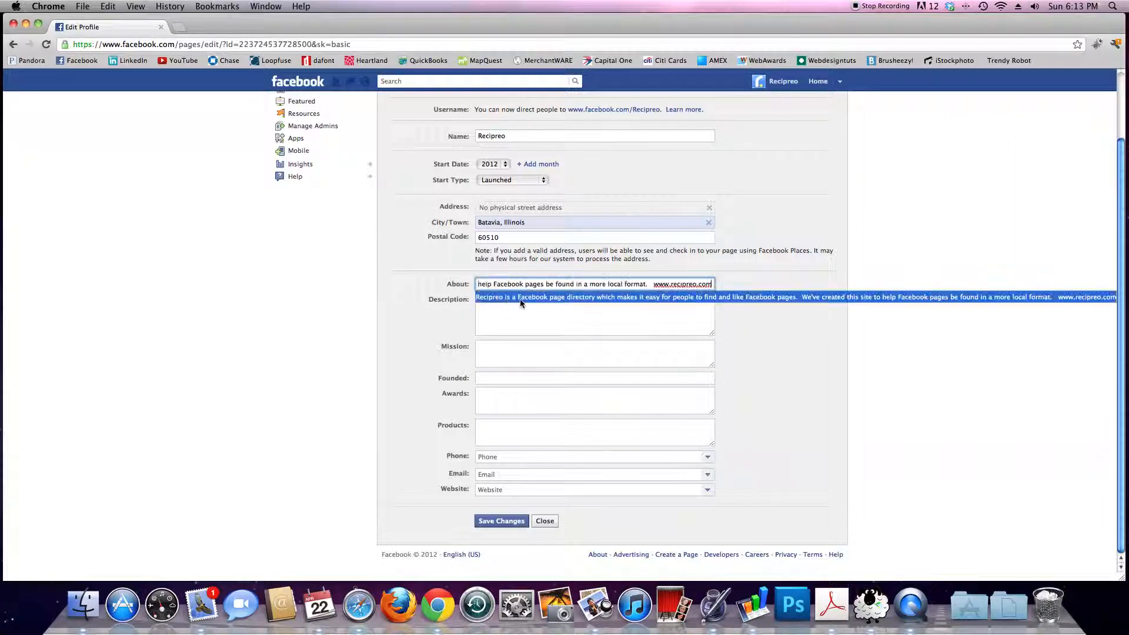
{"action": "left_click", "coordinate": [747, 278]}
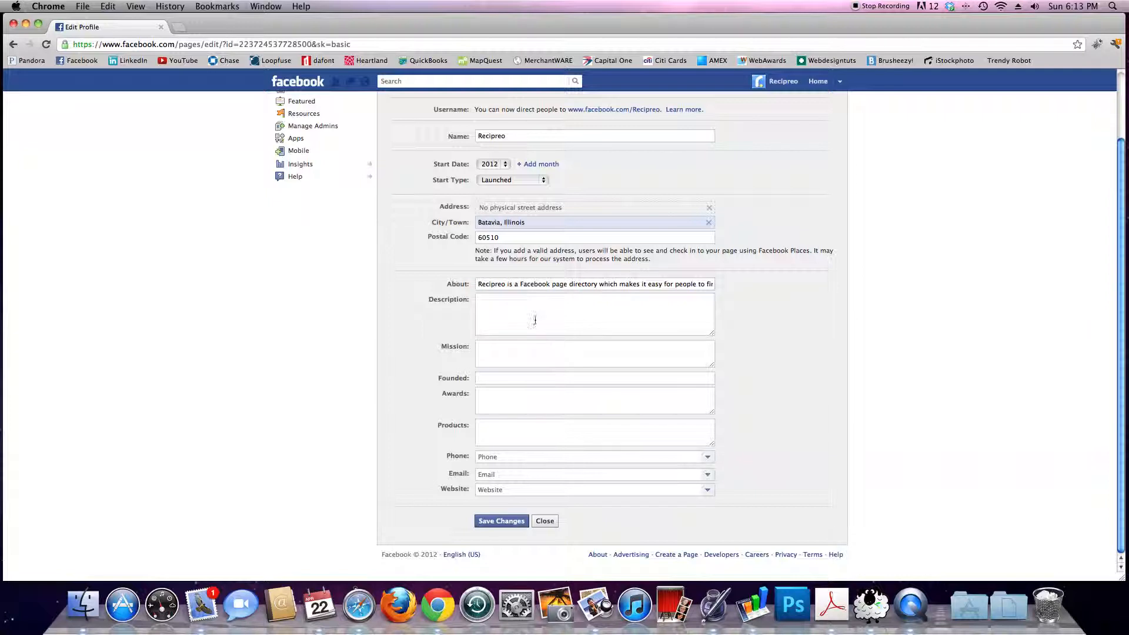
{"action": "left_click", "coordinate": [533, 302]}
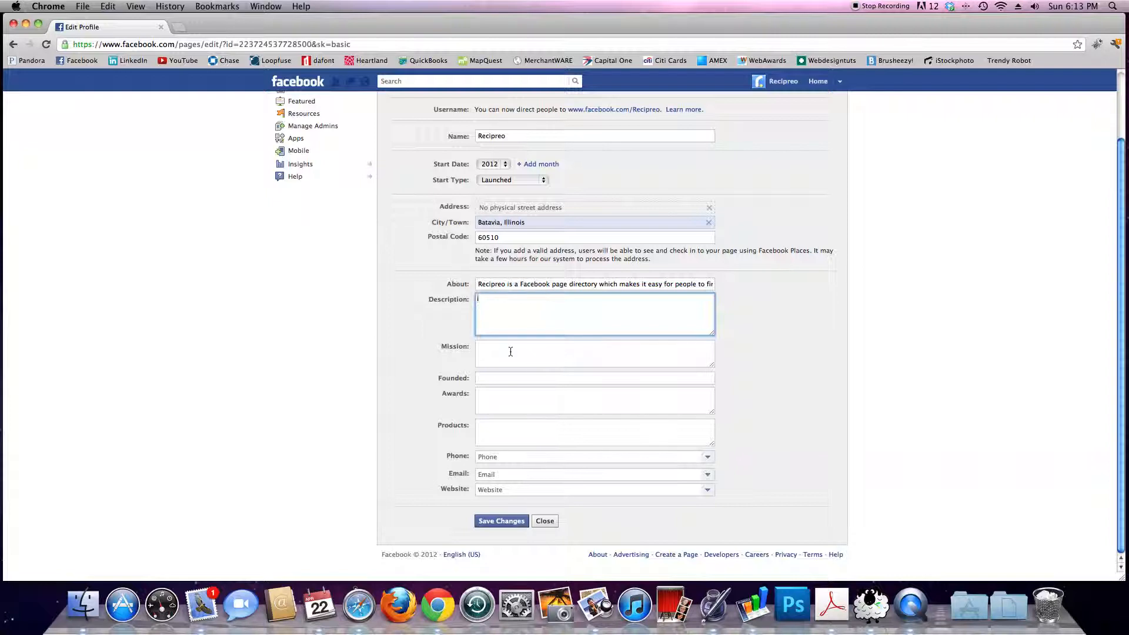
{"action": "left_click", "coordinate": [511, 351]}
Step: Enter 2012 as the Founded year, leaving Awards and Products empty
{"action": "left_click", "coordinate": [510, 379]}
{"action": "type", "text": "2012"}
{"action": "key", "text": "Down"}
{"action": "key", "text": "Return"}
{"action": "left_click", "coordinate": [583, 399]}
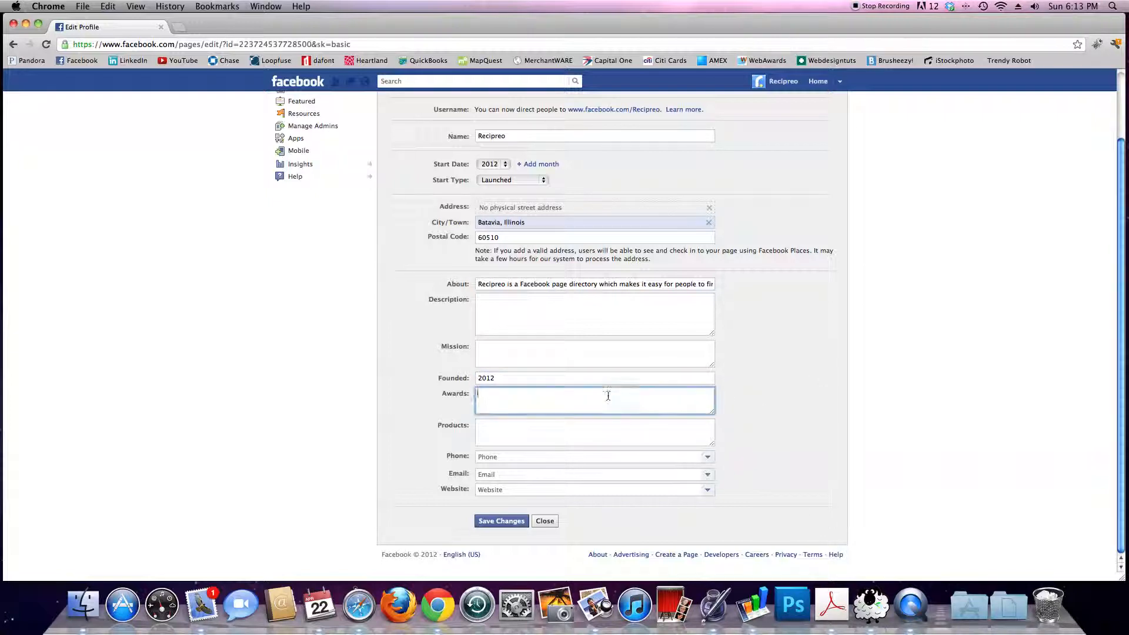
{"action": "left_click", "coordinate": [529, 424]}
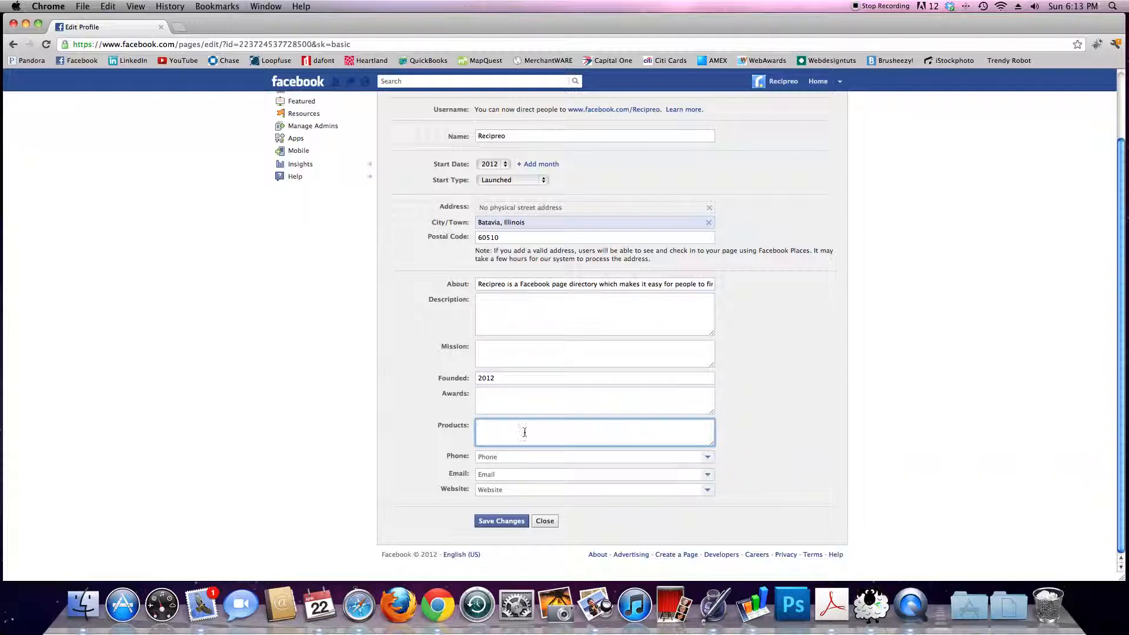
{"action": "left_click", "coordinate": [505, 461]}
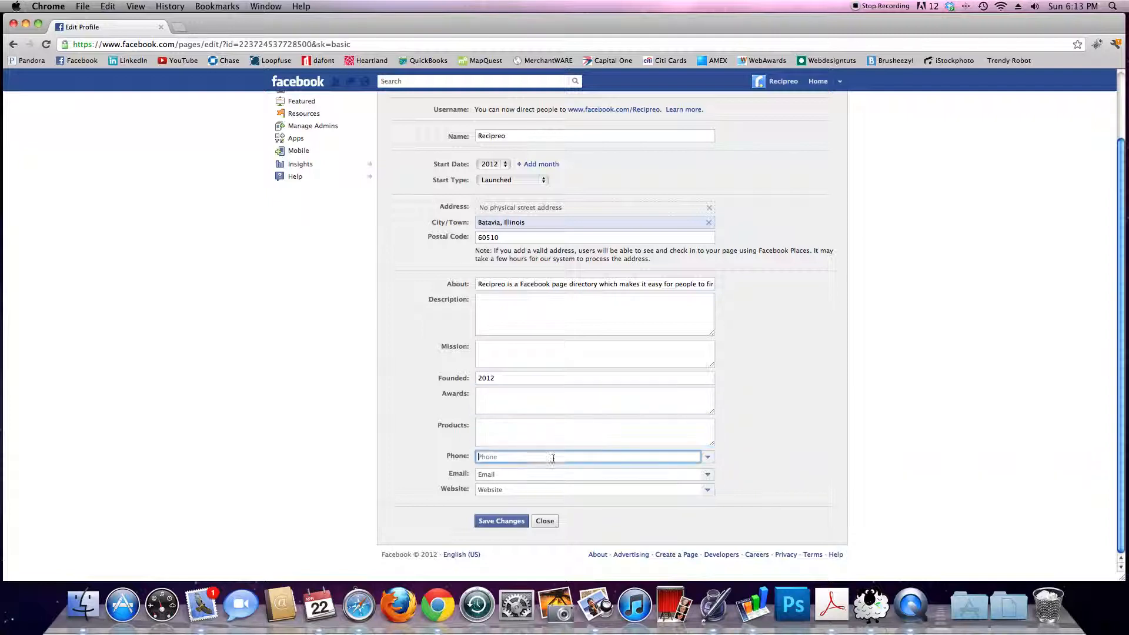
Step: Mark the page as having no phone and fill in the contact e-mail address
{"action": "left_click", "coordinate": [696, 458]}
{"action": "left_click", "coordinate": [706, 457]}
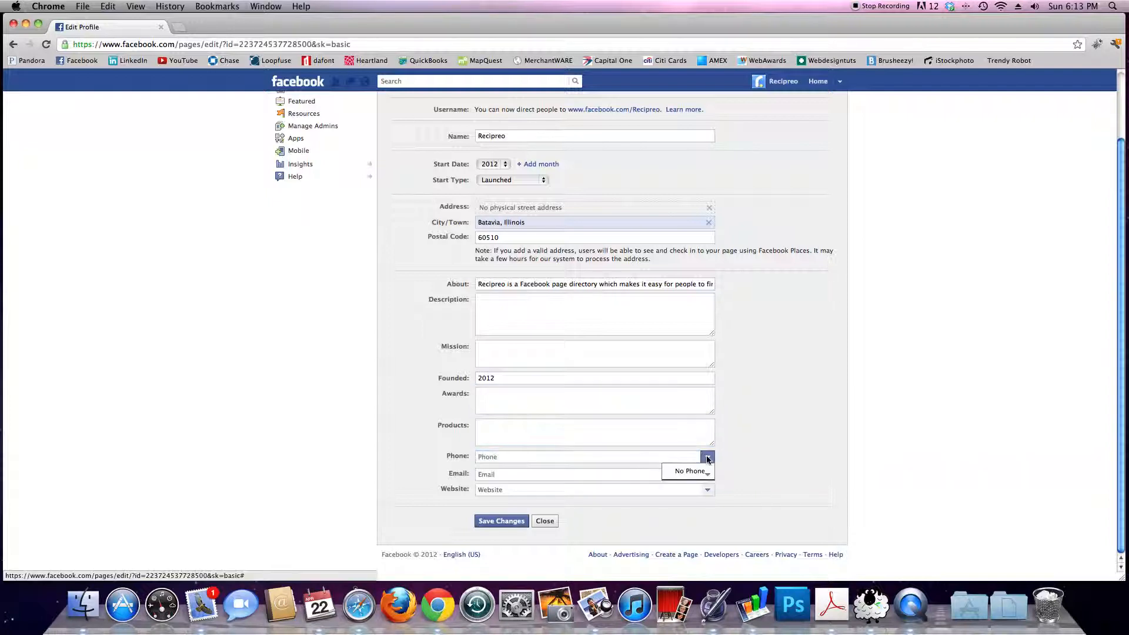
{"action": "left_click", "coordinate": [700, 472]}
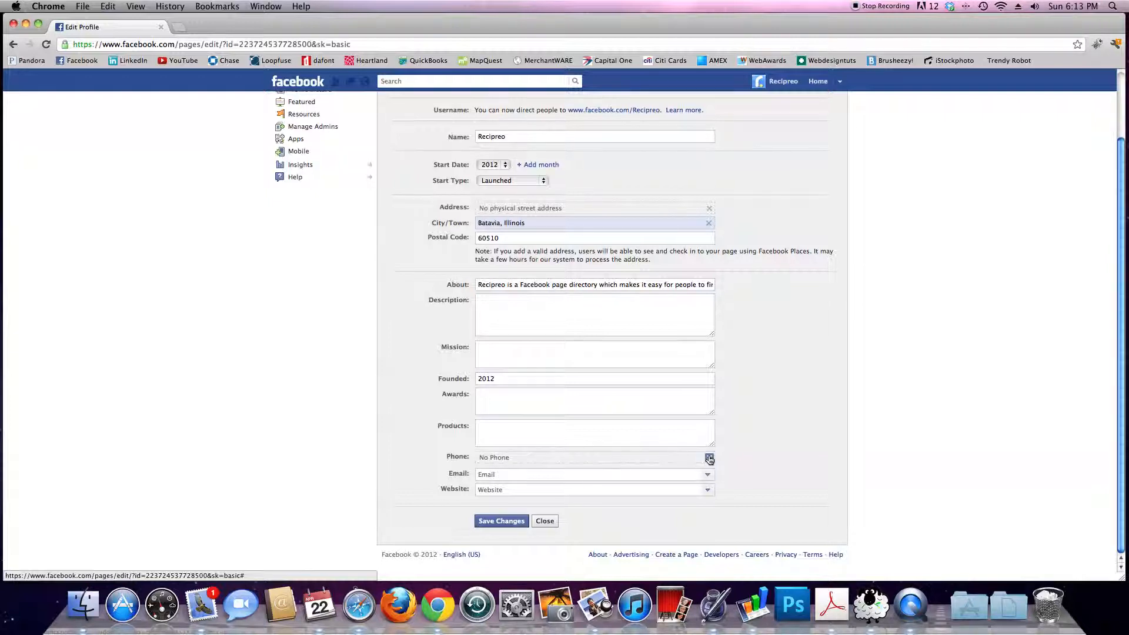
{"action": "left_click", "coordinate": [687, 474]}
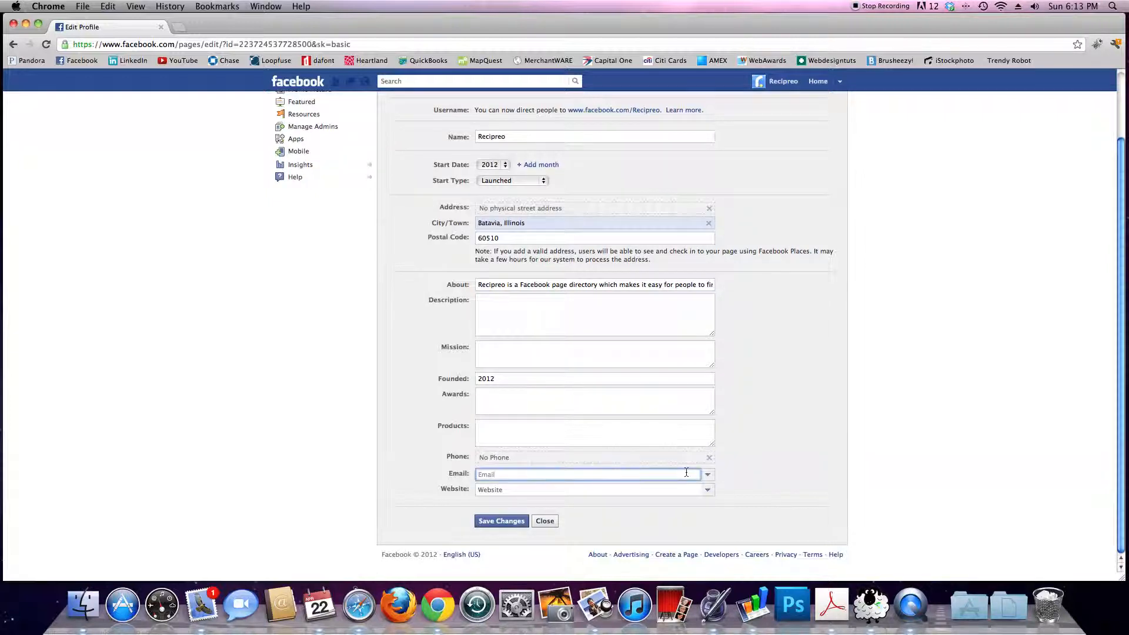
{"action": "left_click", "coordinate": [749, 491]}
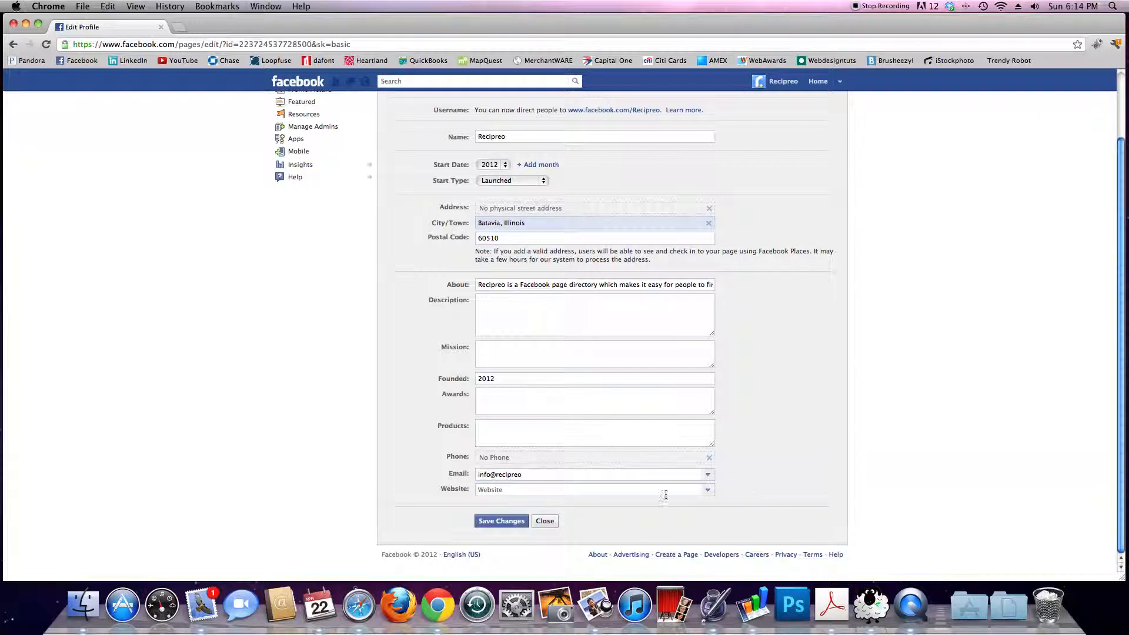
{"action": "left_click", "coordinate": [626, 493]}
{"action": "type", "text": "www"}
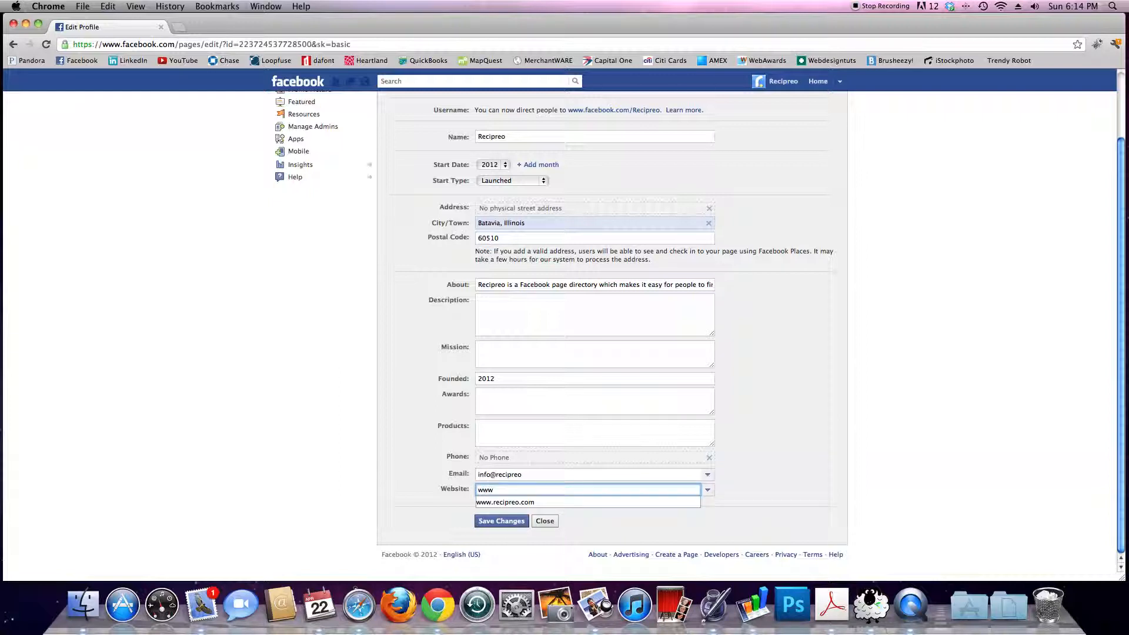
{"action": "key", "text": "Down"}
{"action": "key", "text": "Tab"}
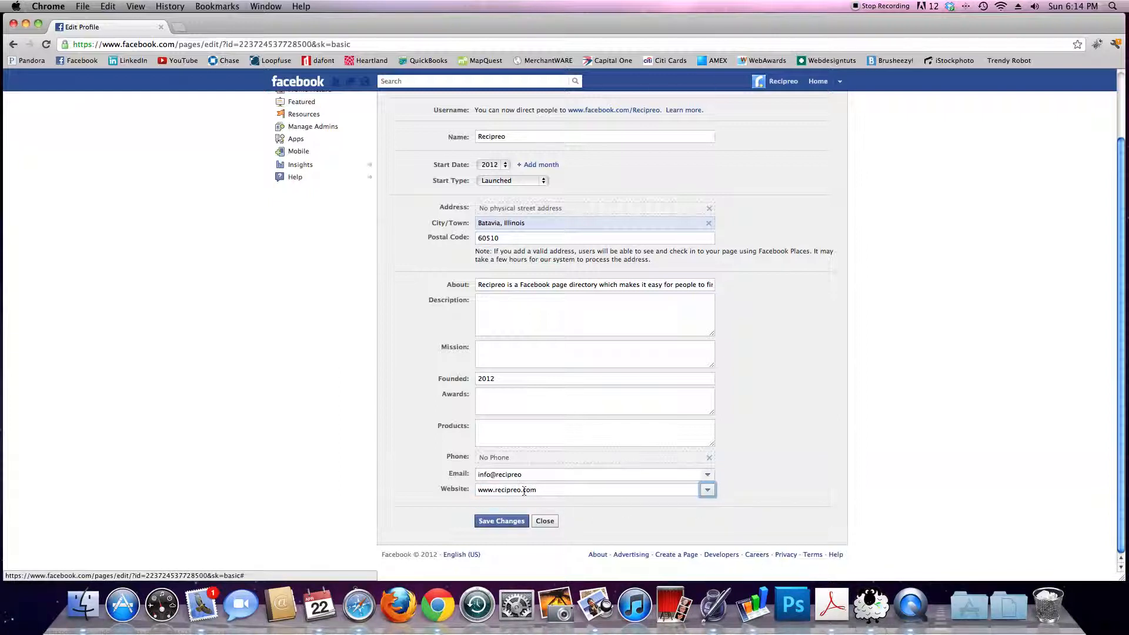
{"action": "left_click", "coordinate": [815, 436]}
{"action": "scroll", "coordinate": [814, 436], "scroll_direction": "up", "scroll_amount": 3}
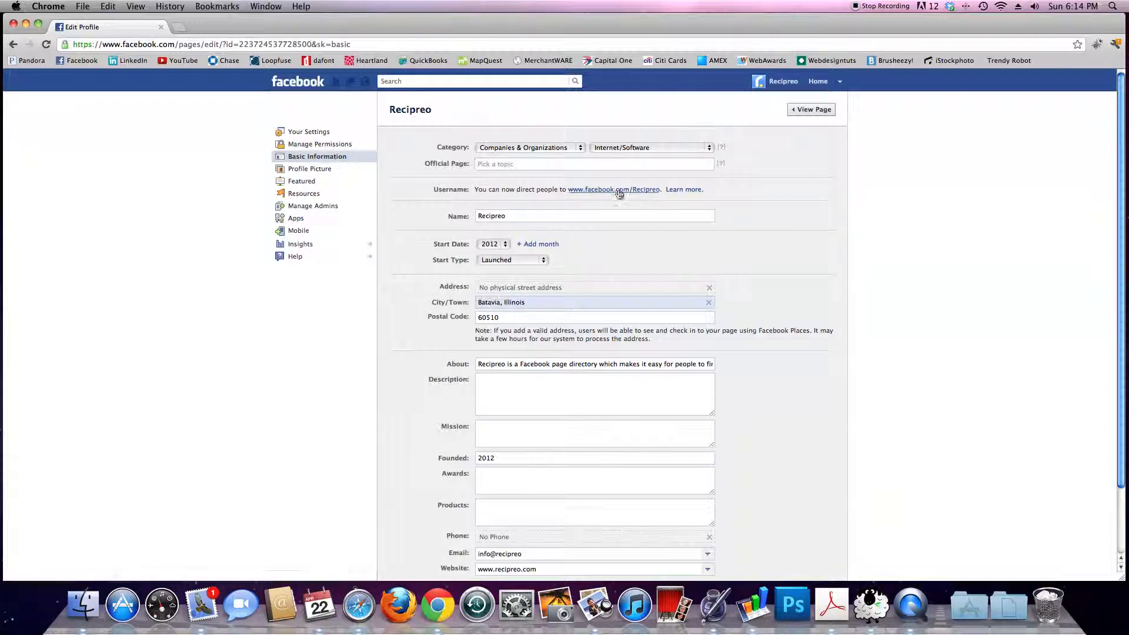
{"action": "left_click", "coordinate": [553, 216]}
{"action": "left_click_drag", "start_coordinate": [520, 216], "coordinate": [464, 215]}
{"action": "left_click", "coordinate": [665, 200]}
{"action": "left_click", "coordinate": [571, 217]}
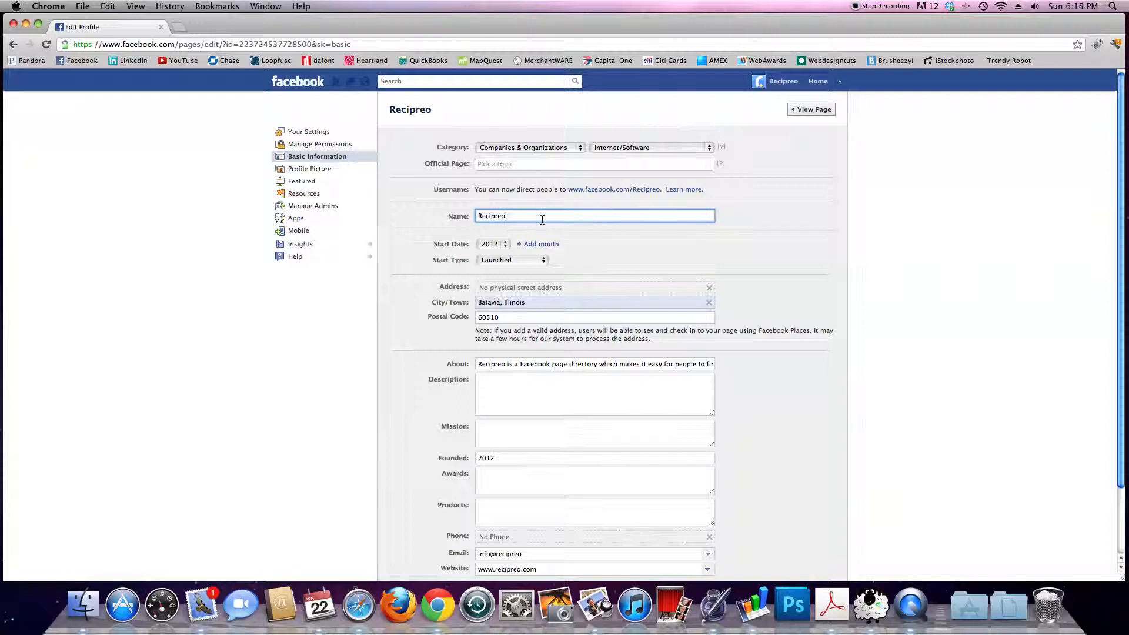
{"action": "left_click", "coordinate": [773, 230]}
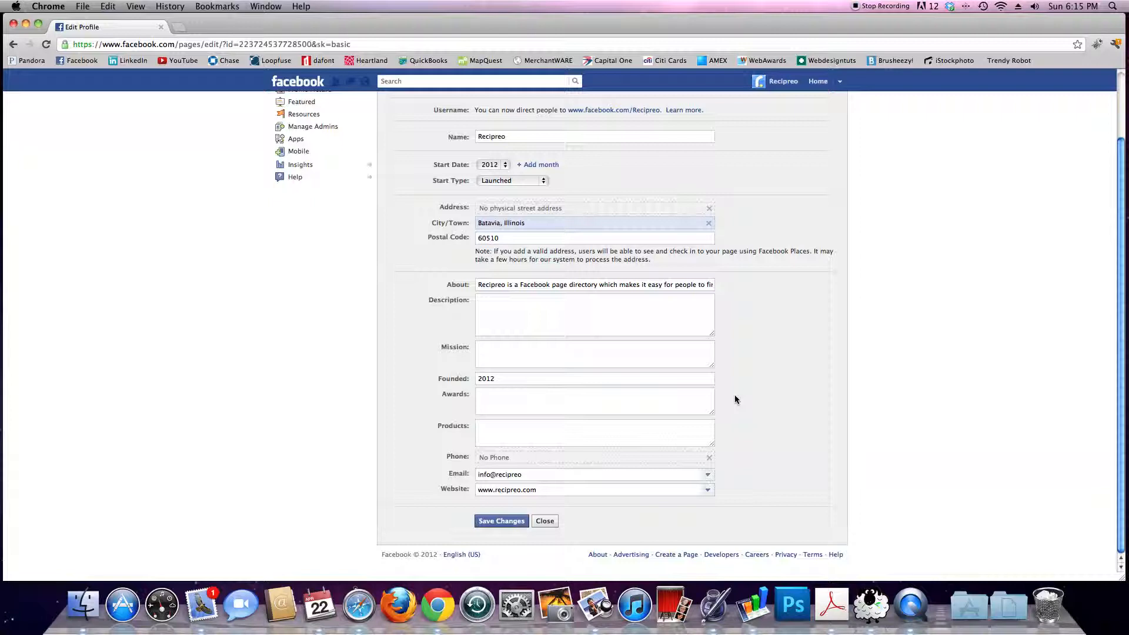
Step: Save the Basic Information changes, view the page, and reopen the About edit form
{"action": "left_click", "coordinate": [507, 522]}
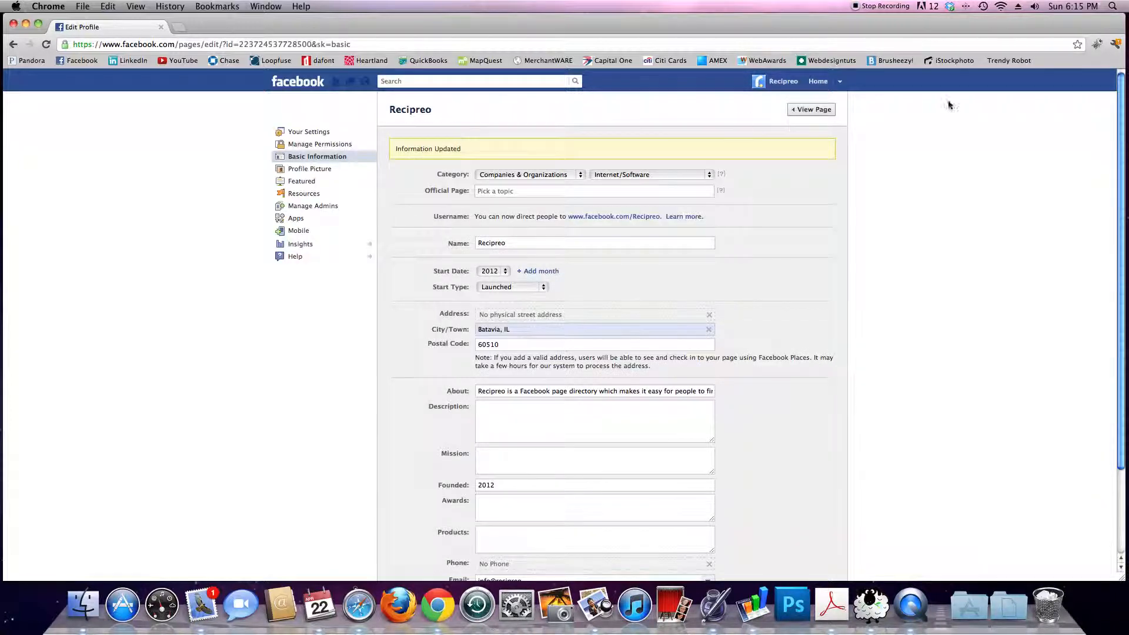
{"action": "left_click", "coordinate": [811, 109]}
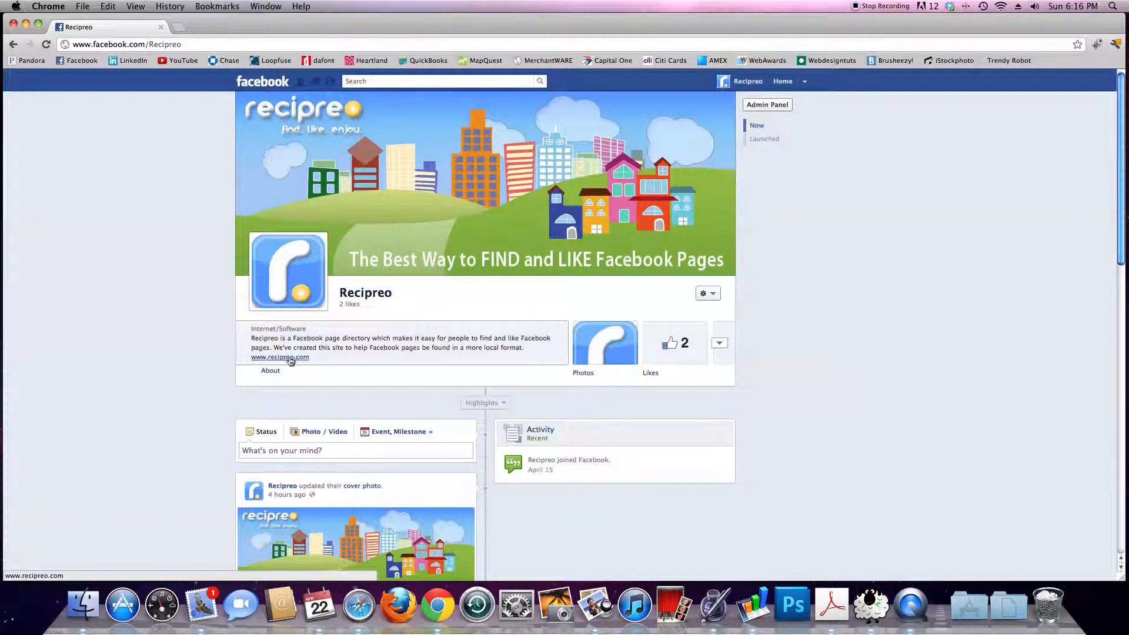
{"action": "left_click", "coordinate": [275, 369]}
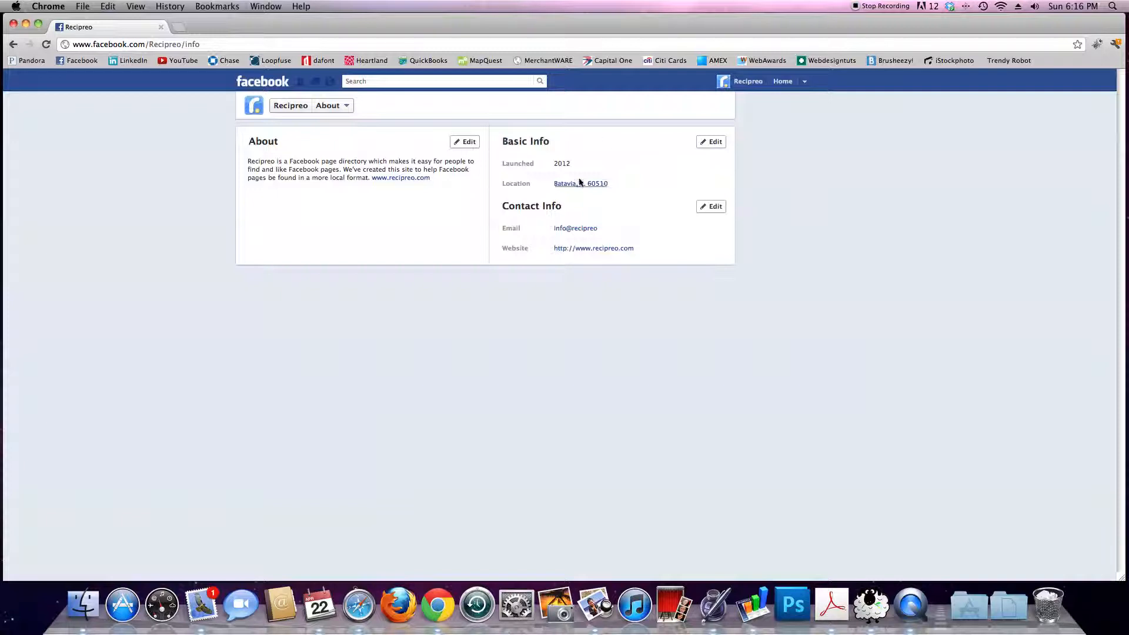
{"action": "left_click", "coordinate": [463, 141]}
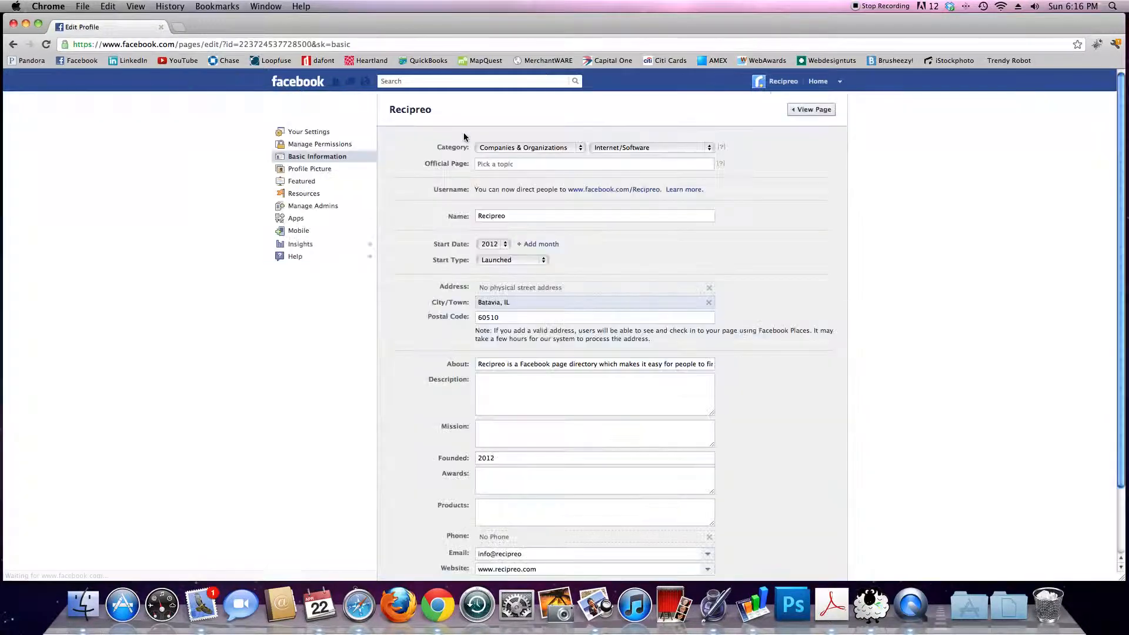
Step: Replace the About text with a saved autofill entry and save the change
{"action": "scroll", "coordinate": [667, 334], "scroll_direction": "down", "scroll_amount": 3}
{"action": "left_click_drag", "start_coordinate": [694, 282], "coordinate": [776, 283]}
{"action": "left_click", "coordinate": [651, 283]}
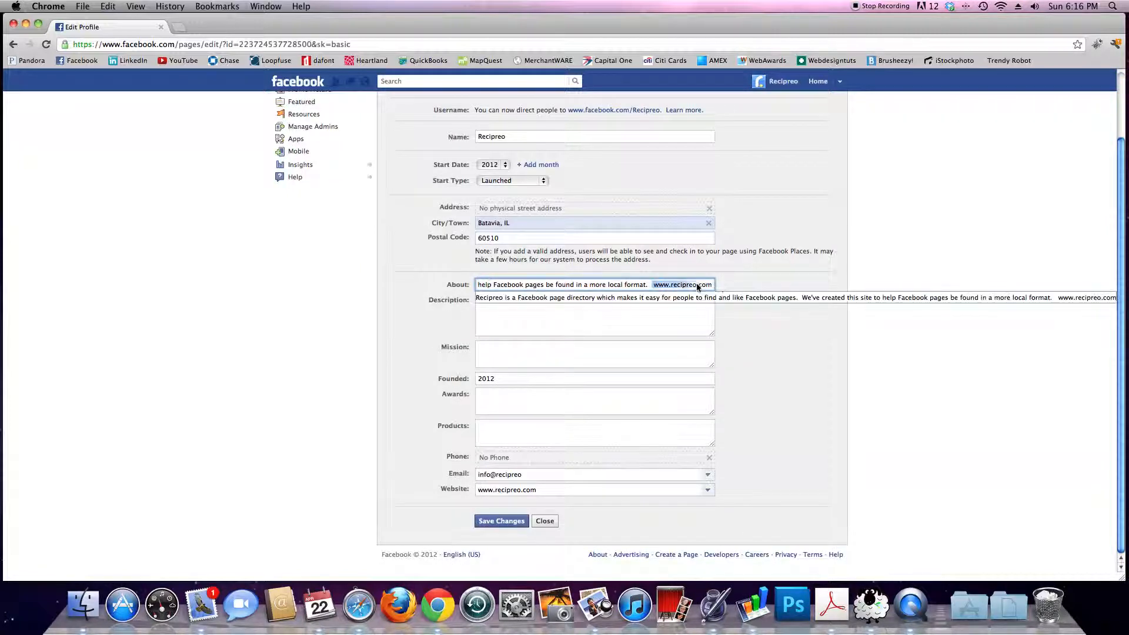
{"action": "left_click", "coordinate": [750, 325]}
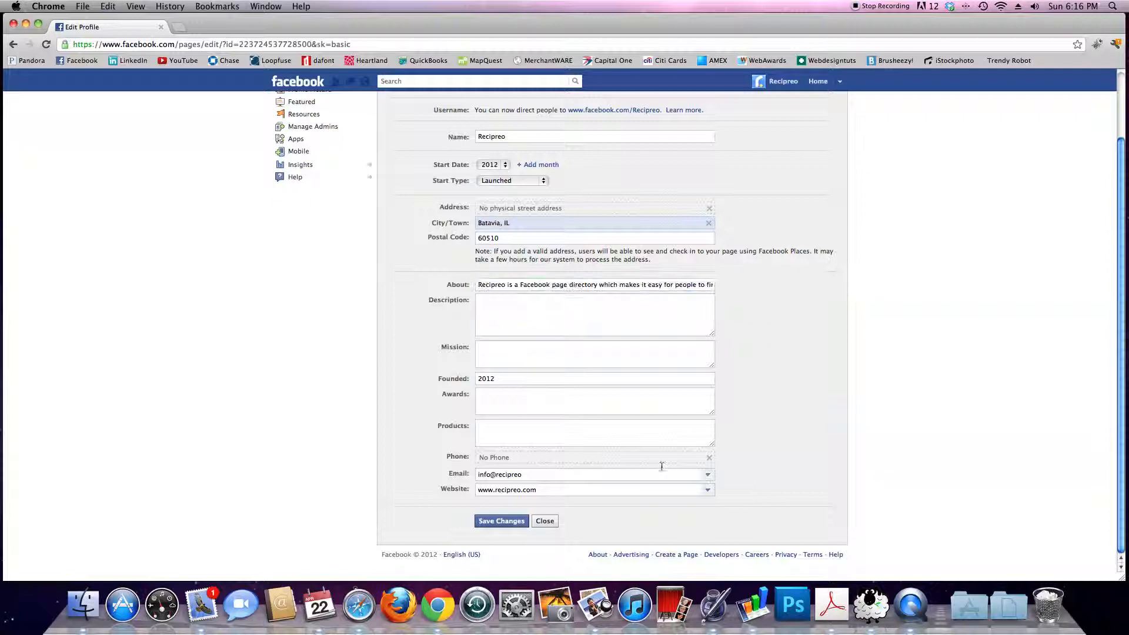
{"action": "left_click", "coordinate": [511, 523]}
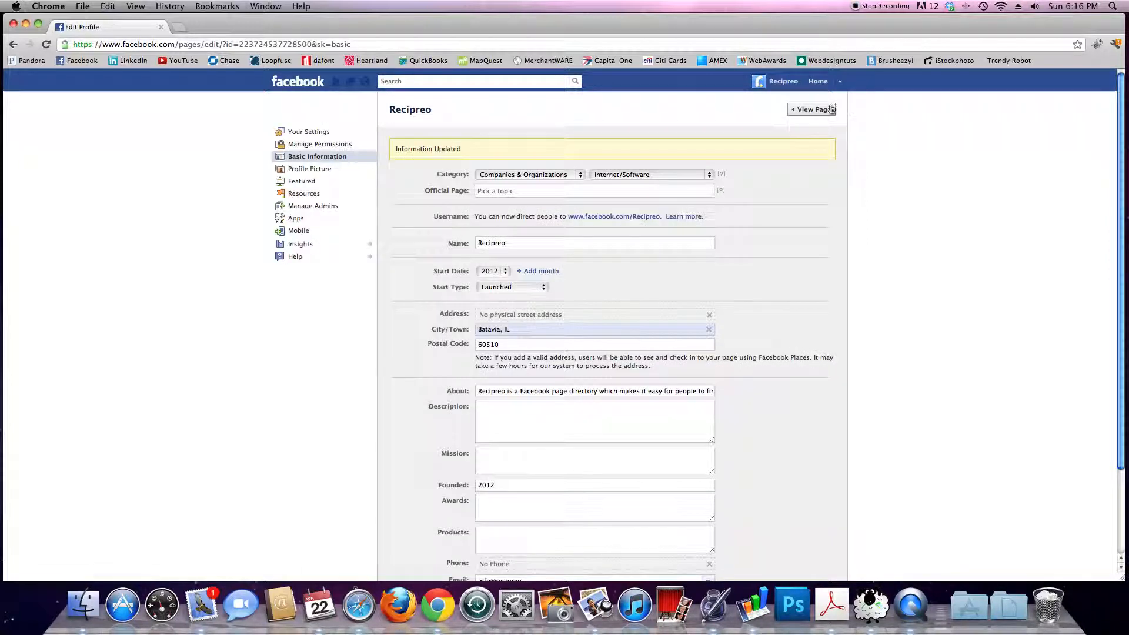
Step: View the page, reopen the About edit form, and select the About text's end
{"action": "left_click", "coordinate": [811, 109]}
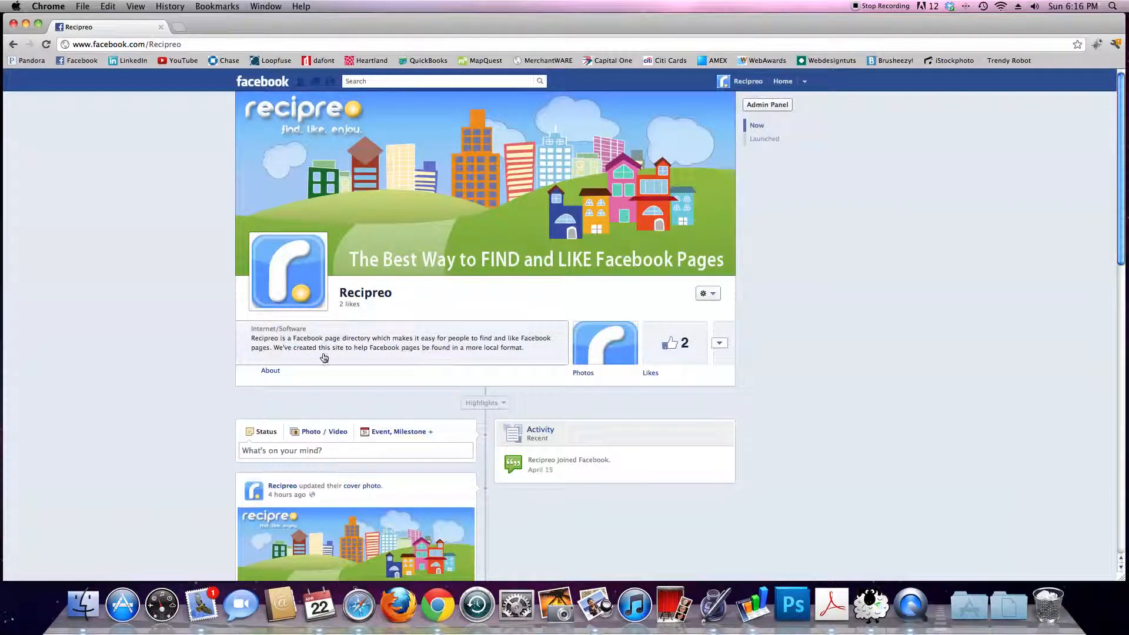
{"action": "left_click", "coordinate": [268, 371]}
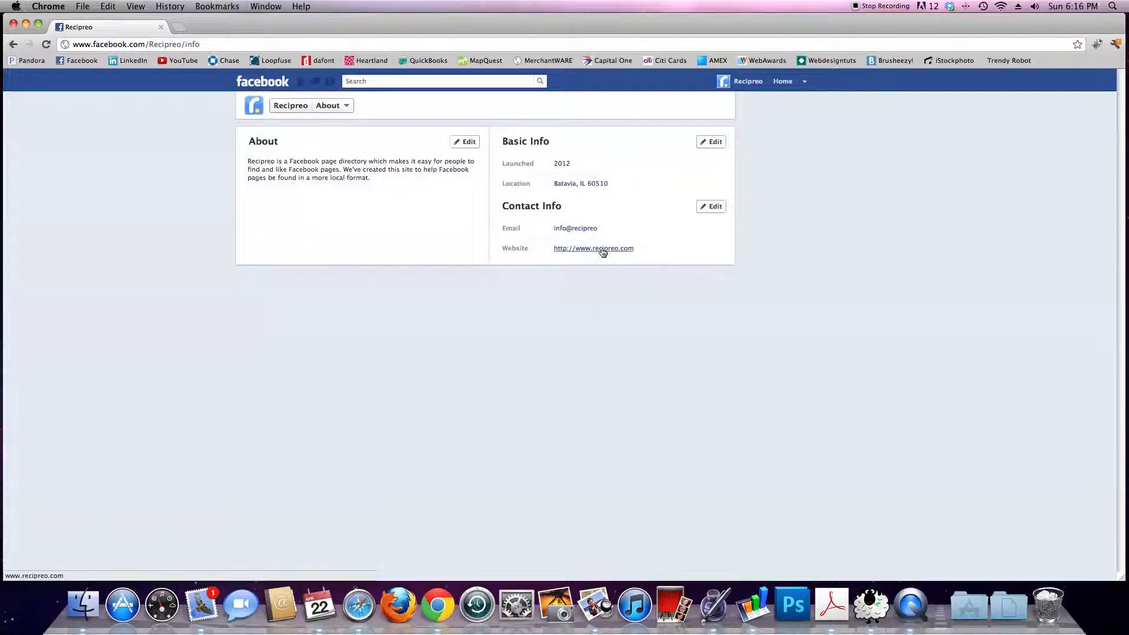
{"action": "left_click", "coordinate": [465, 142]}
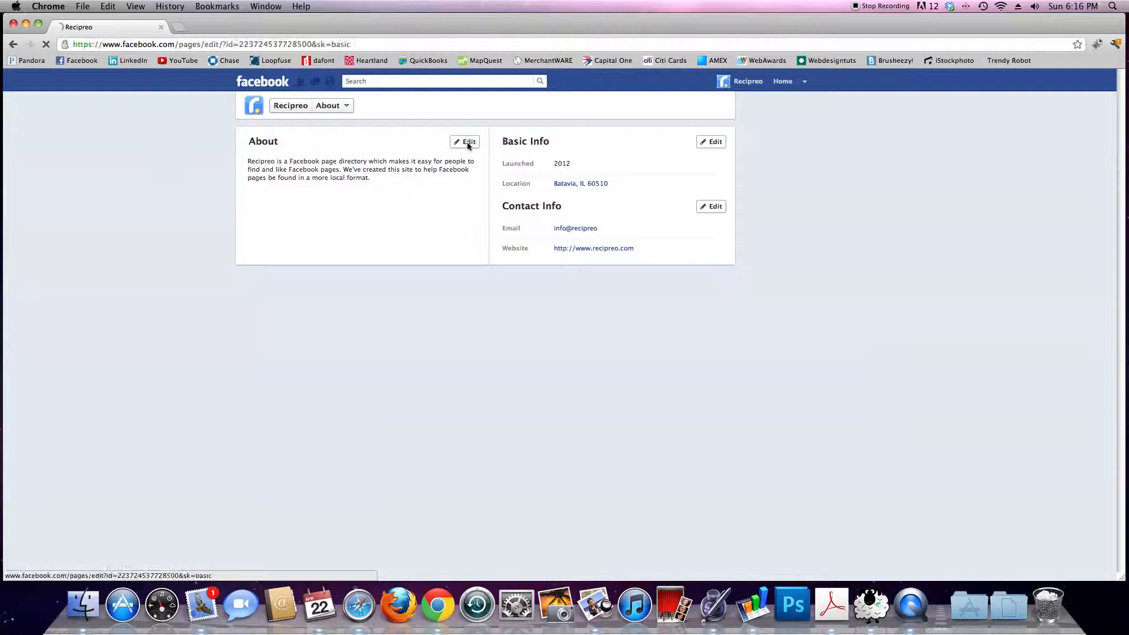
{"action": "left_click_drag", "start_coordinate": [710, 364], "coordinate": [752, 364]}
{"action": "left_click", "coordinate": [712, 365]}
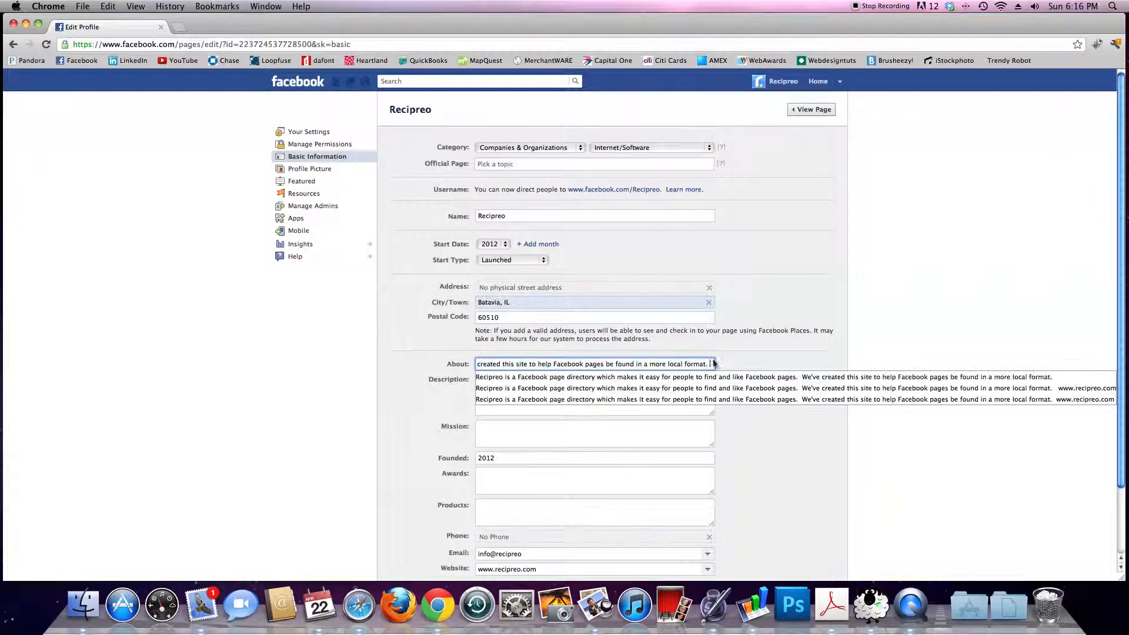
{"action": "type", "text": "www.re"}
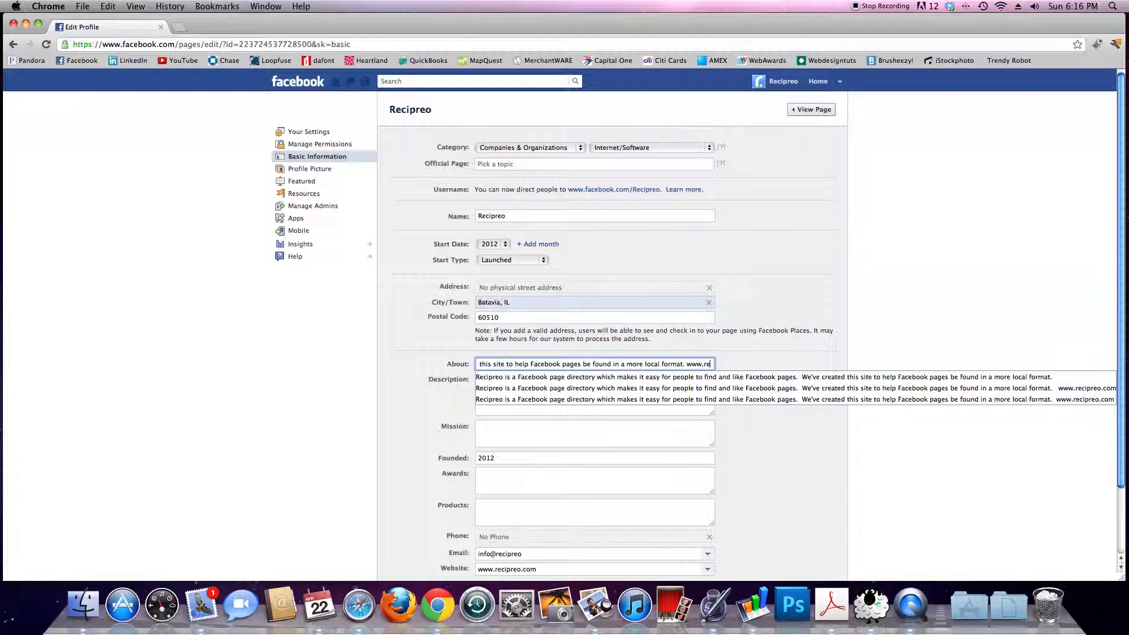
{"action": "type", "text": "cipreo.com"}
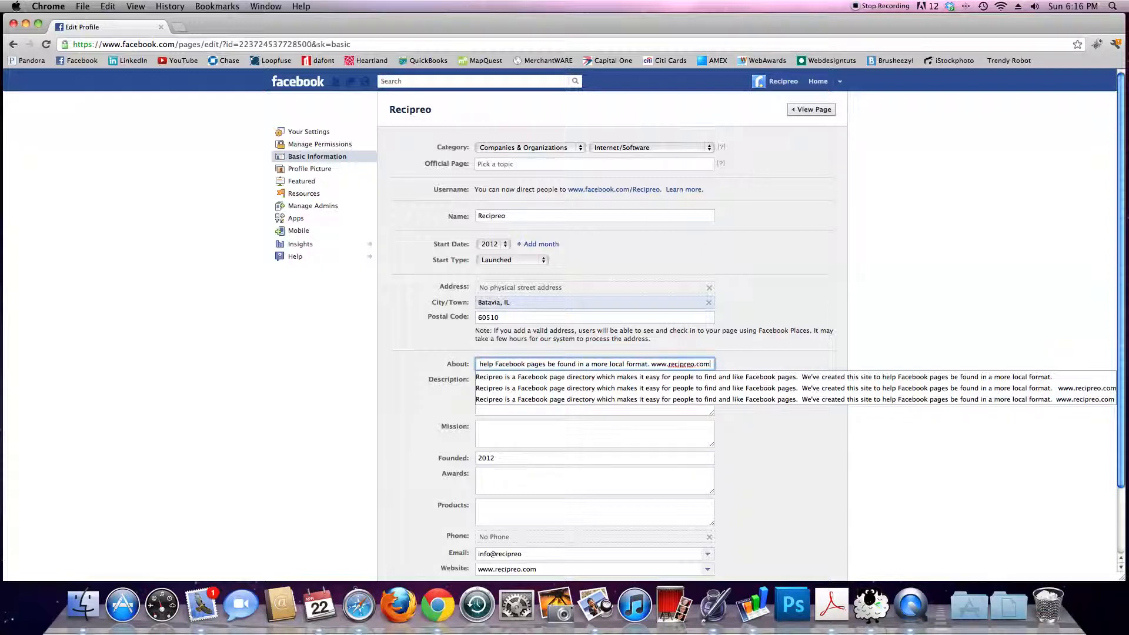
{"action": "left_click", "coordinate": [781, 399]}
{"action": "scroll", "coordinate": [781, 467], "scroll_direction": "down", "scroll_amount": 3}
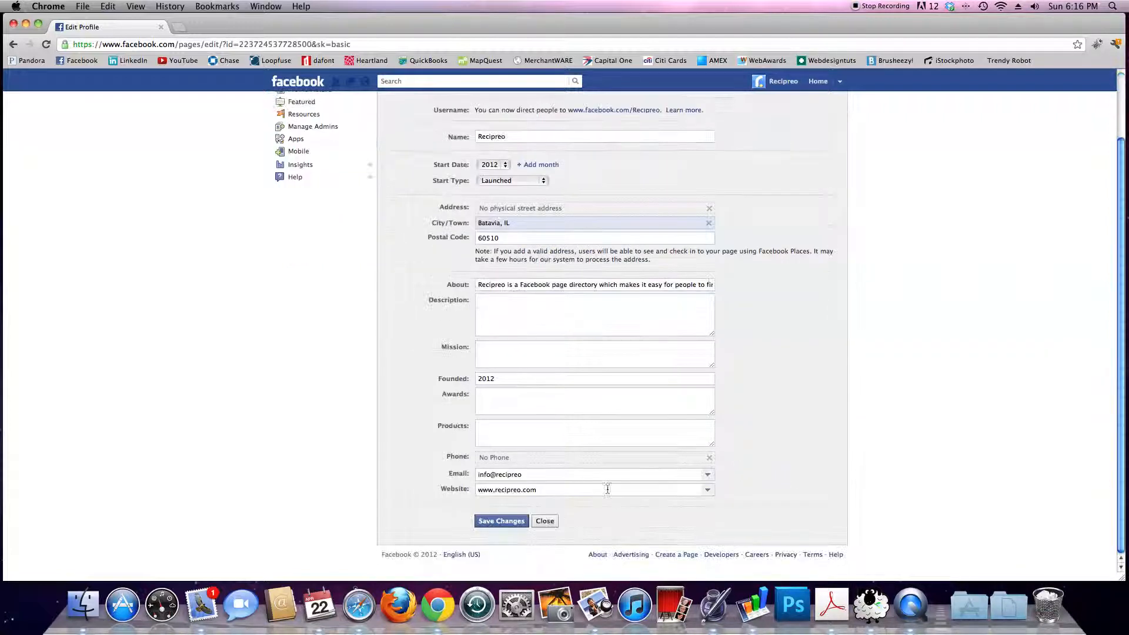
{"action": "left_click", "coordinate": [501, 521]}
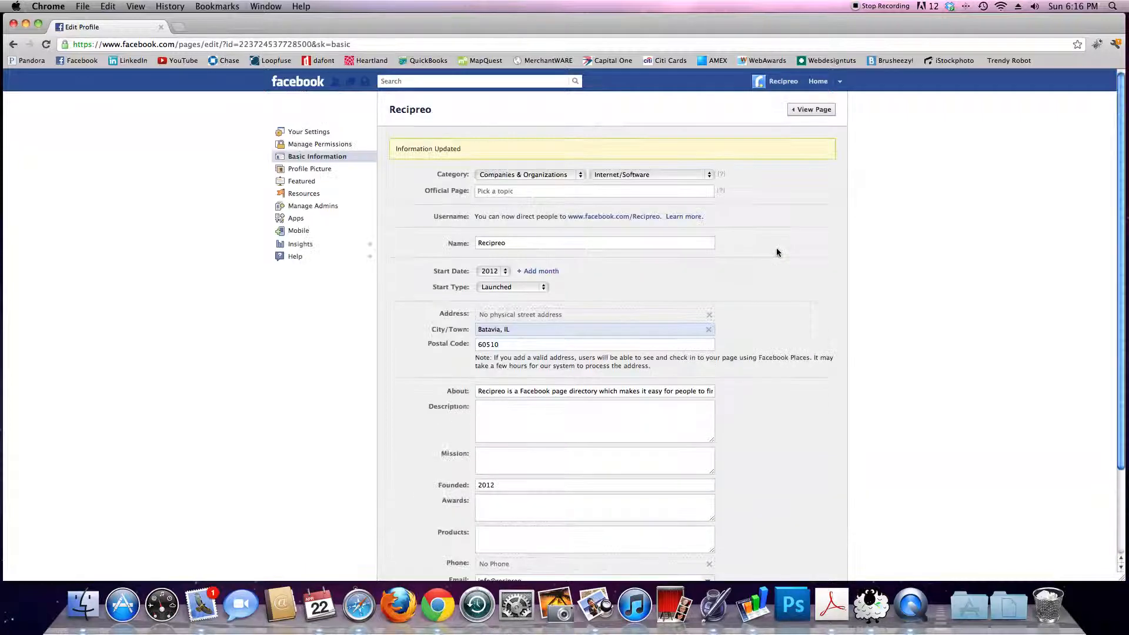
{"action": "left_click", "coordinate": [810, 110]}
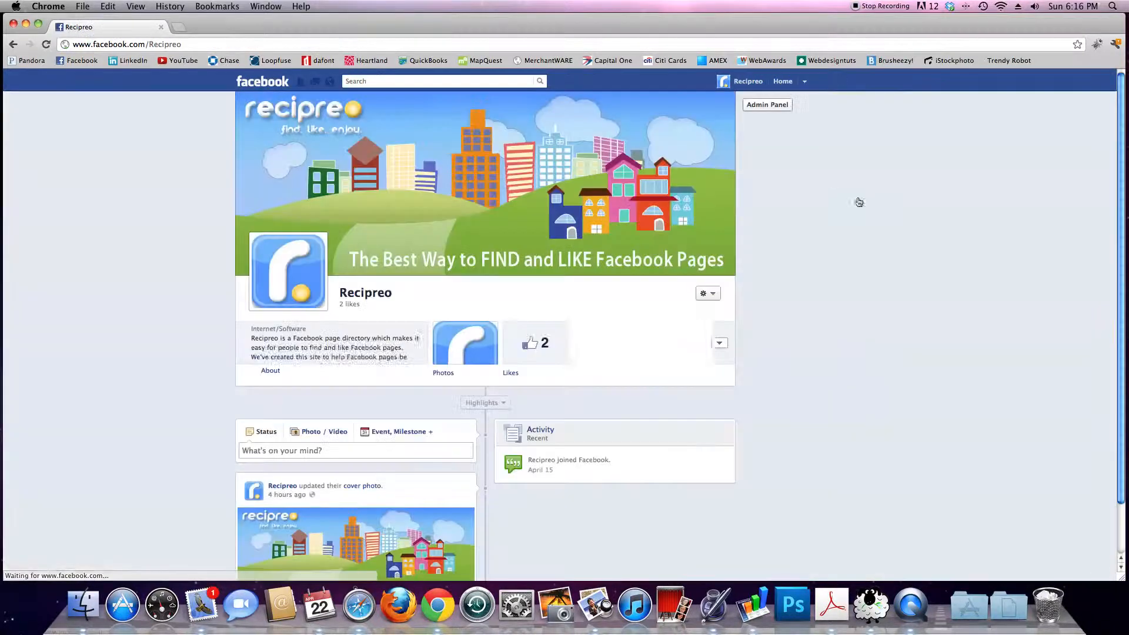
{"action": "scroll", "coordinate": [870, 273], "scroll_direction": "down", "scroll_amount": 3}
{"action": "scroll", "coordinate": [852, 257], "scroll_direction": "up", "scroll_amount": 3}
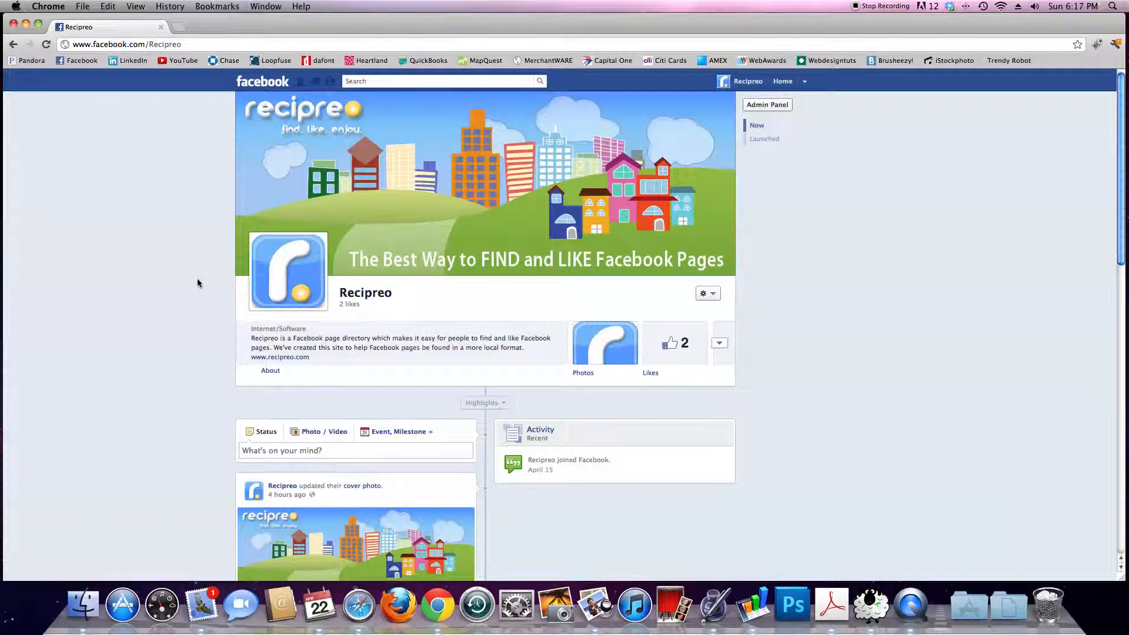
{"action": "left_click", "coordinate": [193, 43]}
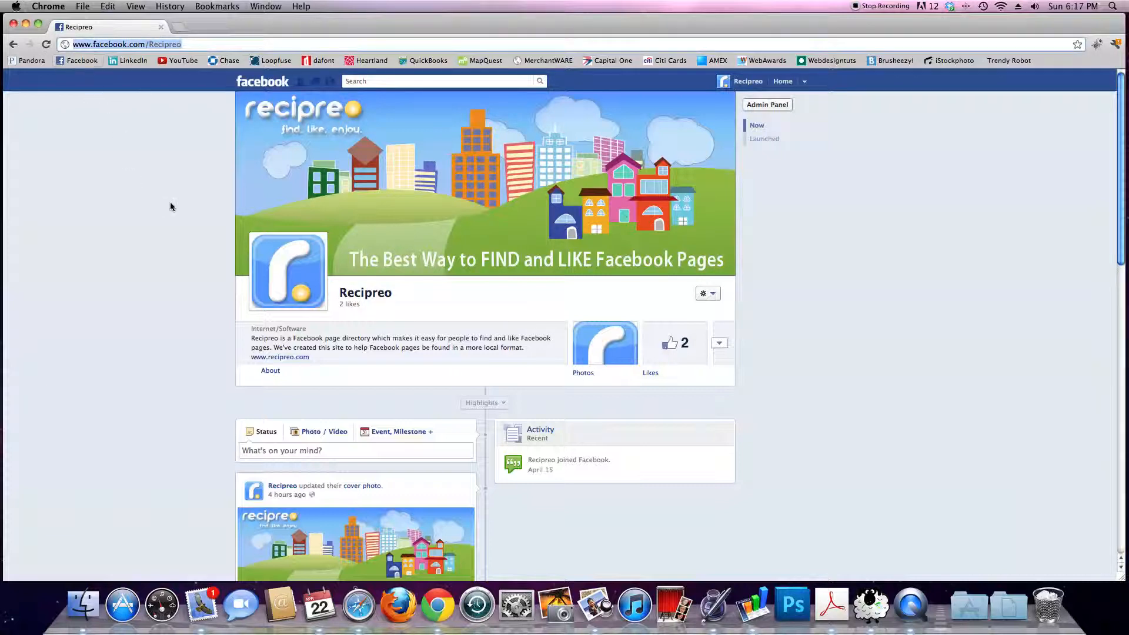
{"action": "left_click", "coordinate": [161, 288]}
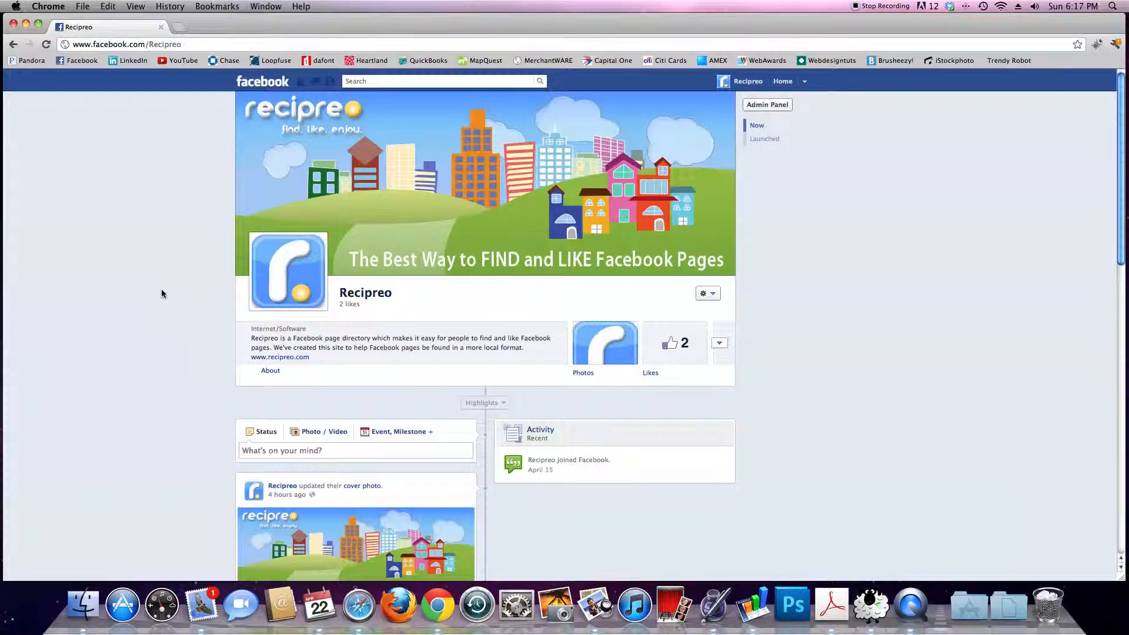